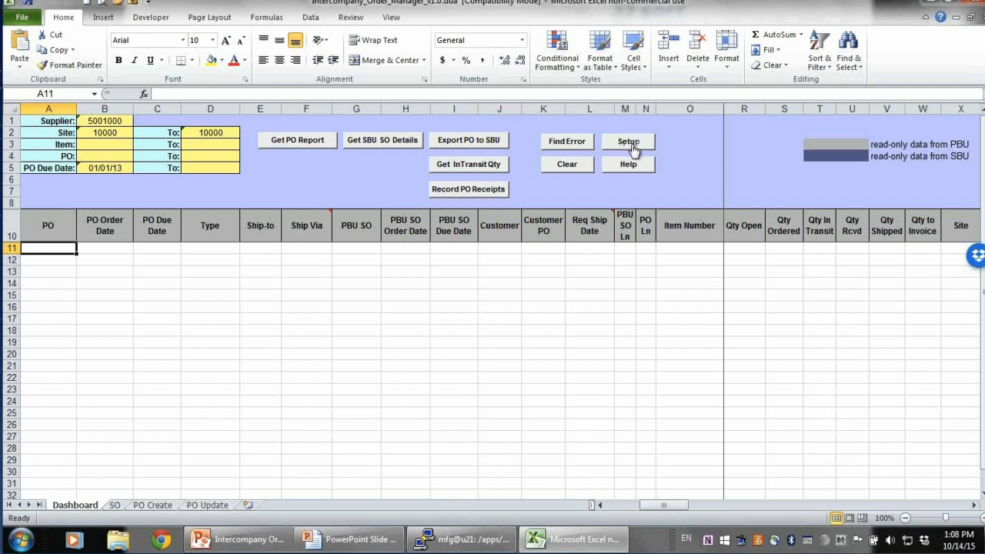
Select QAD2009 as the primary database in the Setup dialog and acknowledge the selection
{"action": "left_click", "coordinate": [631, 145]}
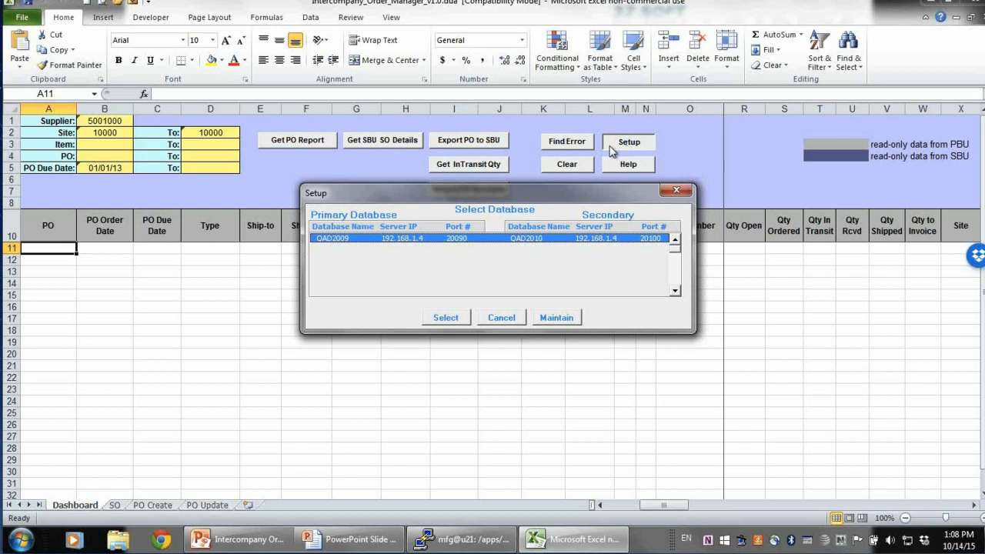
{"action": "left_click", "coordinate": [446, 318]}
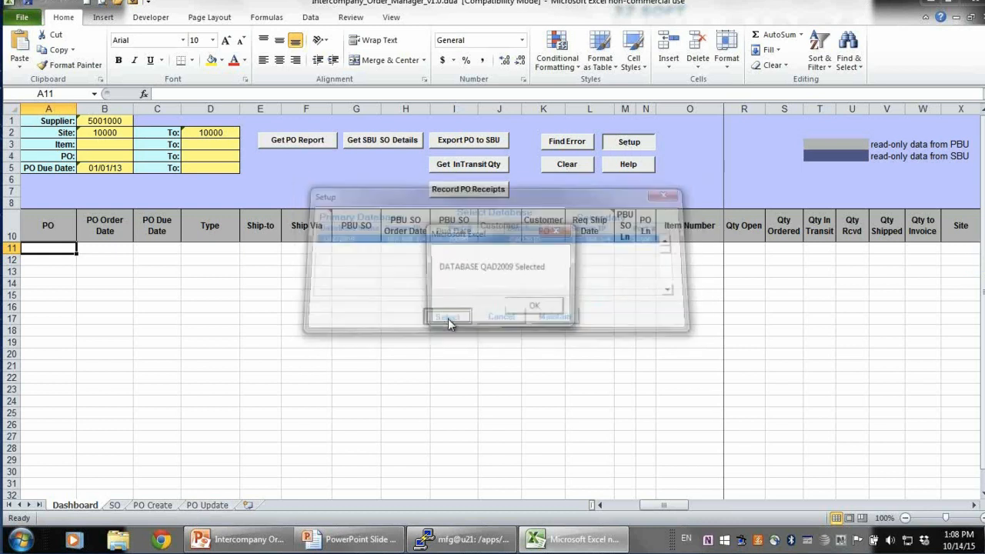
{"action": "left_click", "coordinate": [539, 301]}
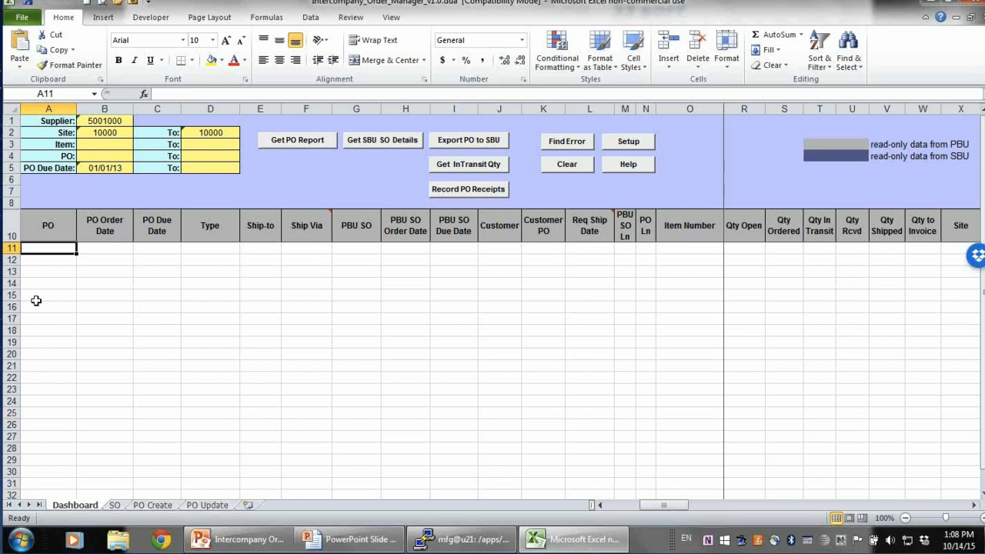
Run the PO report for the supplier, logging in to the PBU and SBU databases with user ID and account password
{"action": "left_click", "coordinate": [93, 118]}
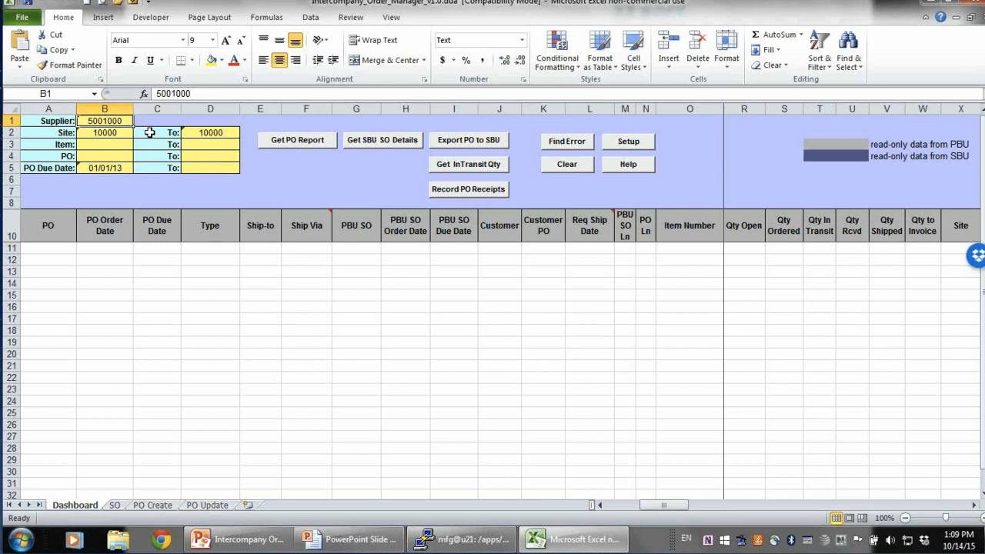
{"action": "left_click", "coordinate": [298, 140]}
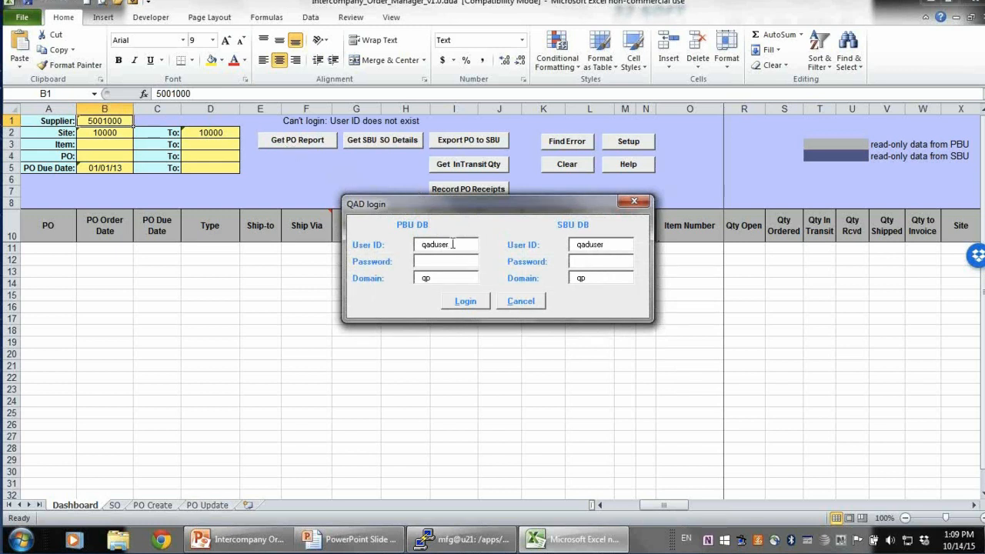
{"action": "left_click_drag", "start_coordinate": [452, 244], "coordinate": [338, 238]}
{"action": "left_click", "coordinate": [431, 260]}
{"action": "left_click_drag", "start_coordinate": [631, 244], "coordinate": [473, 238]}
{"action": "left_click", "coordinate": [581, 262]}
{"action": "left_click", "coordinate": [466, 301]}
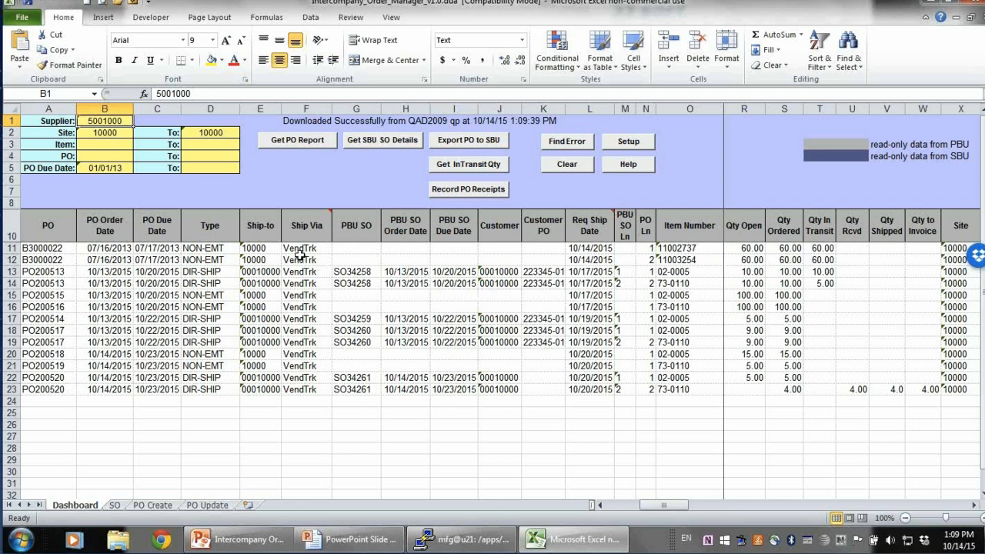
Examine the requested ship dates and SBU sales order numbers of the downloaded PO lines
{"action": "left_click_drag", "start_coordinate": [593, 248], "coordinate": [595, 333]}
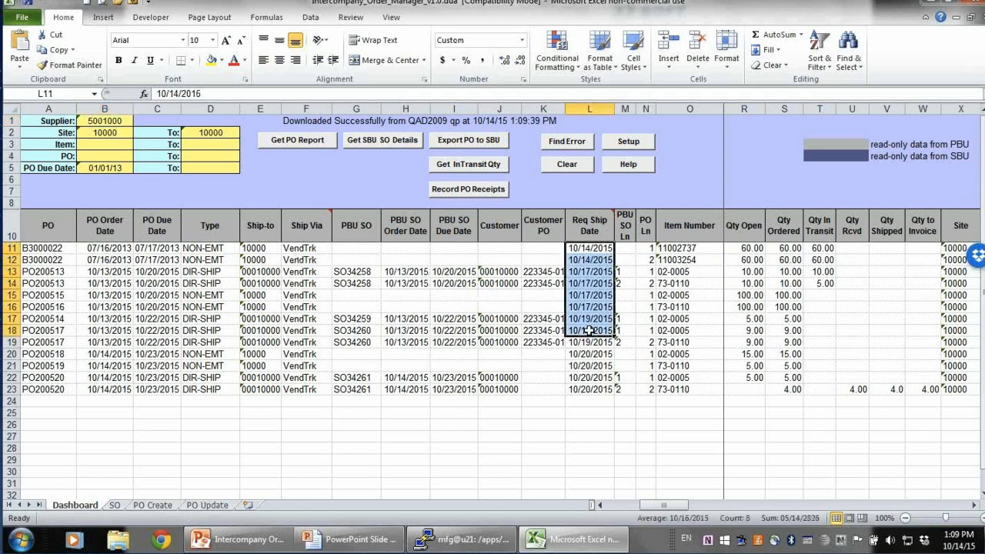
{"action": "left_click", "coordinate": [973, 508]}
{"action": "left_click", "coordinate": [973, 507]}
{"action": "left_click", "coordinate": [973, 507]}
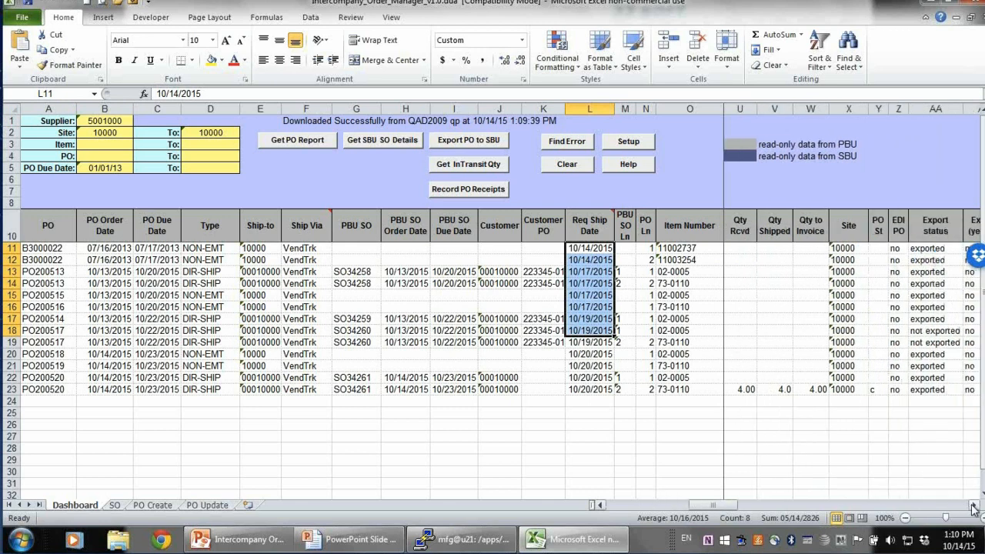
{"action": "left_click", "coordinate": [973, 508]}
{"action": "left_click", "coordinate": [973, 507]}
{"action": "left_click", "coordinate": [973, 507]}
{"action": "left_click", "coordinate": [973, 507]}
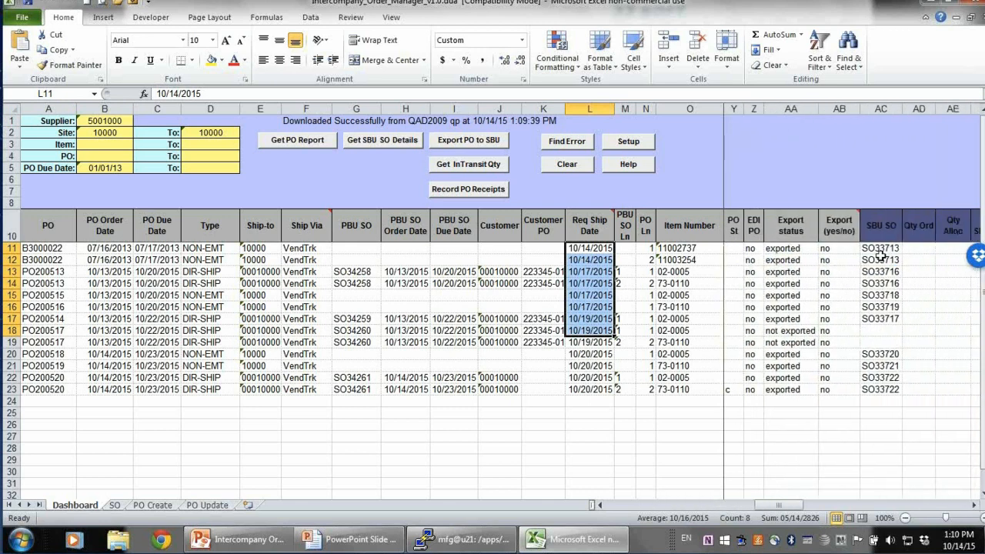
{"action": "left_click_drag", "start_coordinate": [878, 250], "coordinate": [878, 377]}
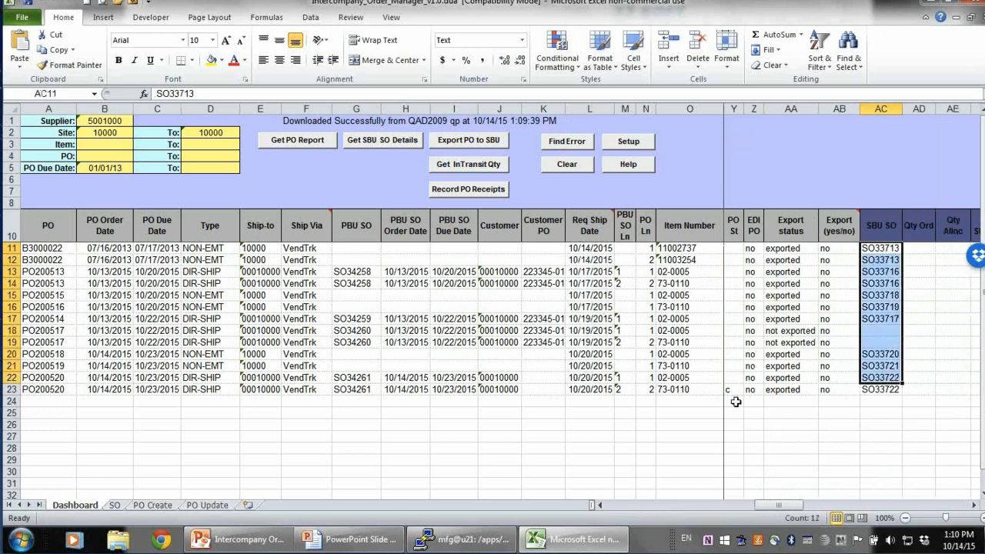
{"action": "left_click", "coordinate": [897, 378]}
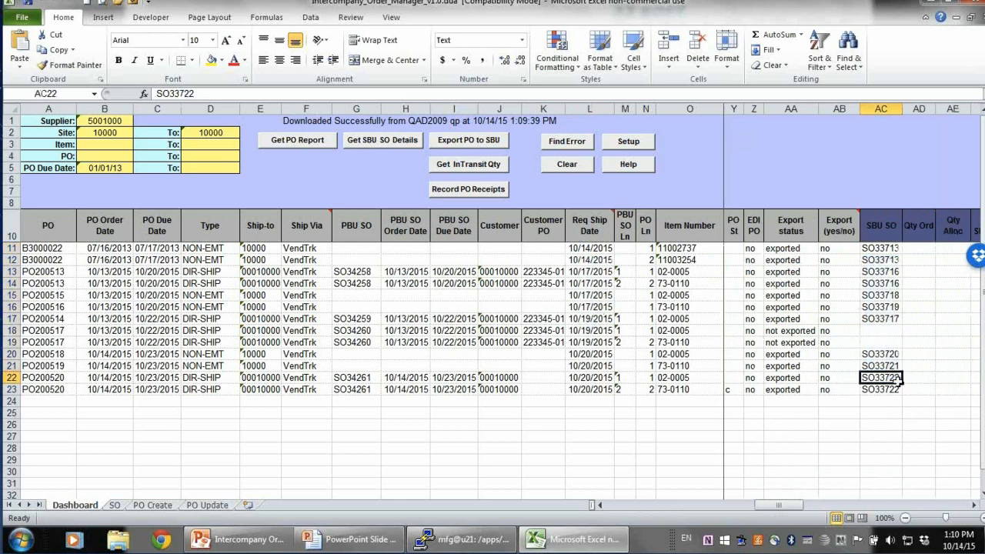
{"action": "left_click", "coordinate": [880, 260]}
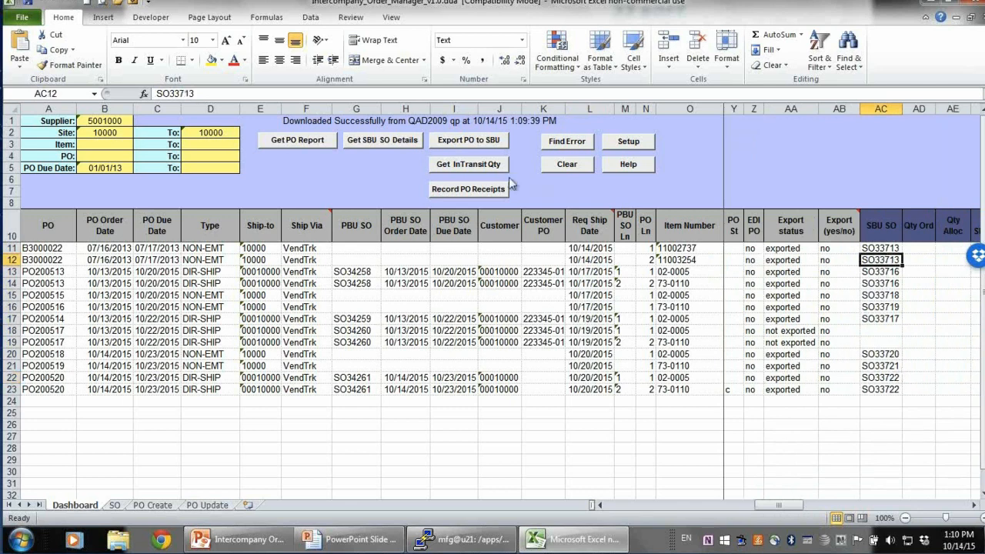
Retrieve the SBU sales order details for the listed purchase orders
{"action": "left_click", "coordinate": [361, 142]}
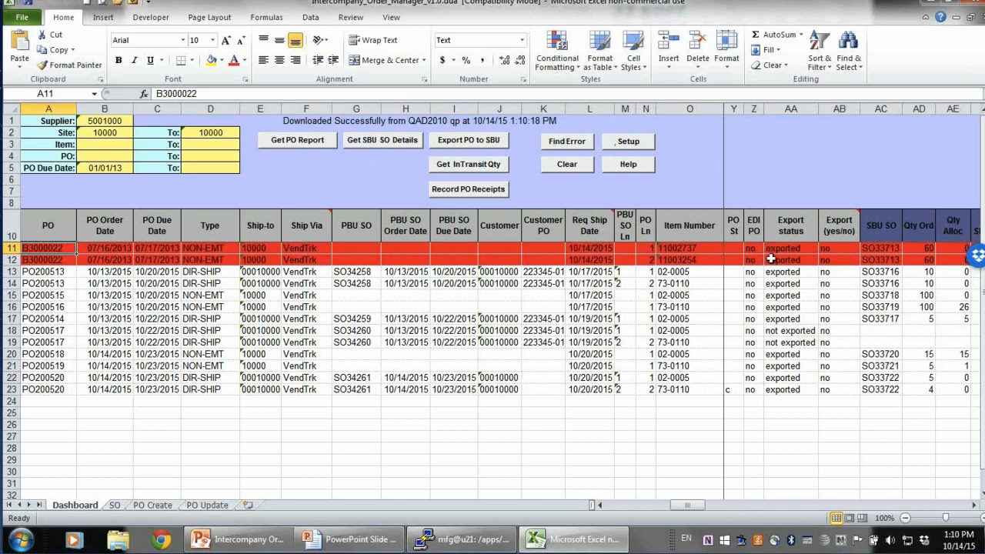
{"action": "left_click", "coordinate": [975, 506]}
{"action": "left_click", "coordinate": [975, 506]}
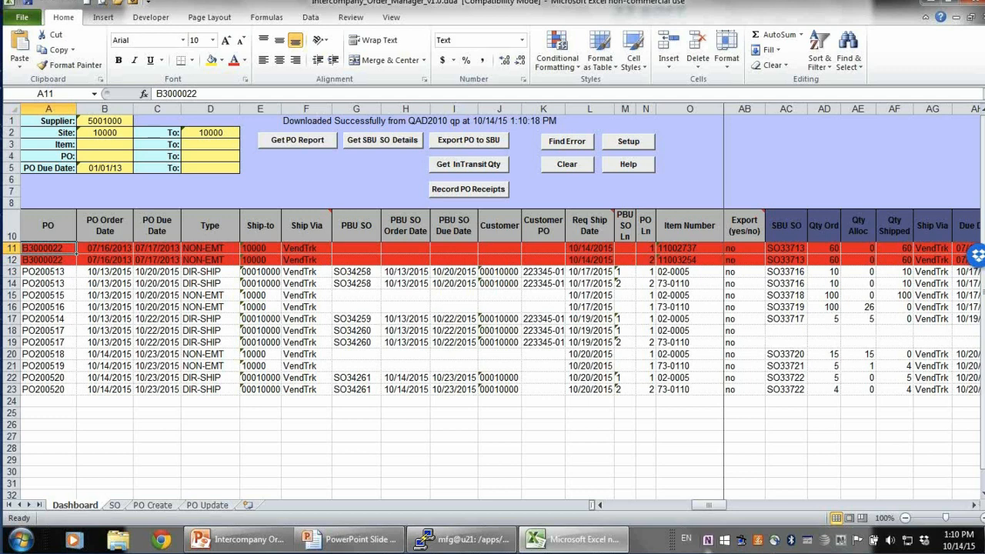
On the PO Create sheet, set the quantities of the two PO lines to 9 and 8
{"action": "left_click", "coordinate": [154, 506]}
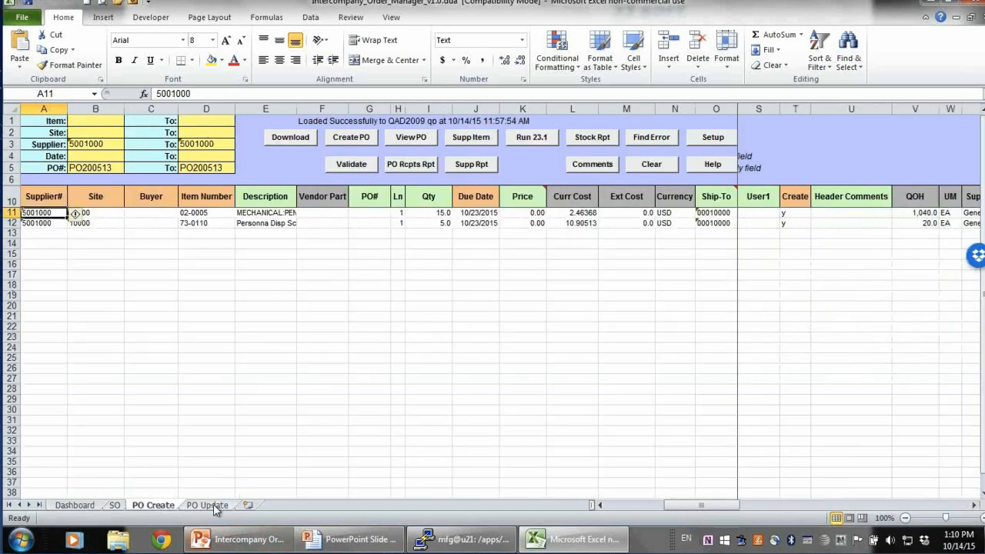
{"action": "left_click", "coordinate": [212, 506]}
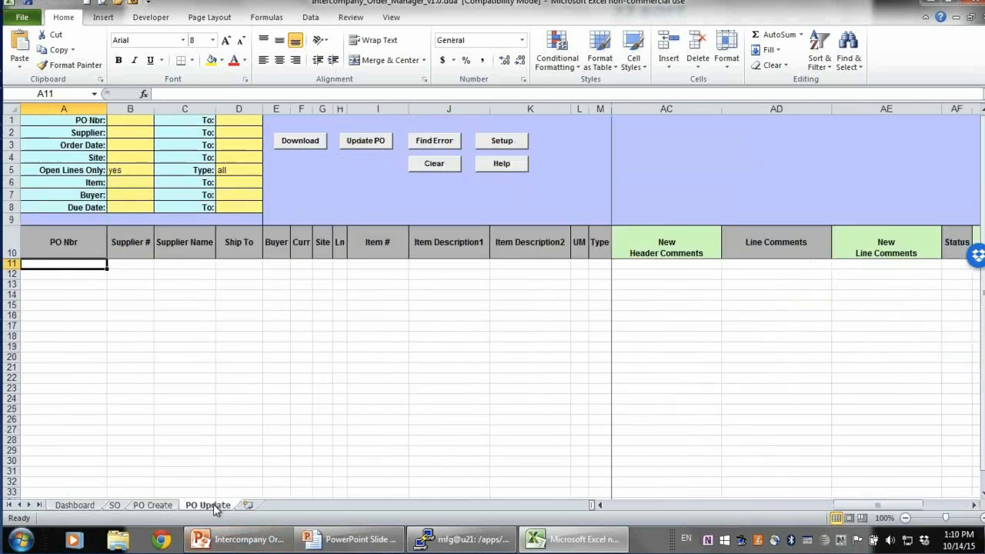
{"action": "left_click", "coordinate": [152, 506]}
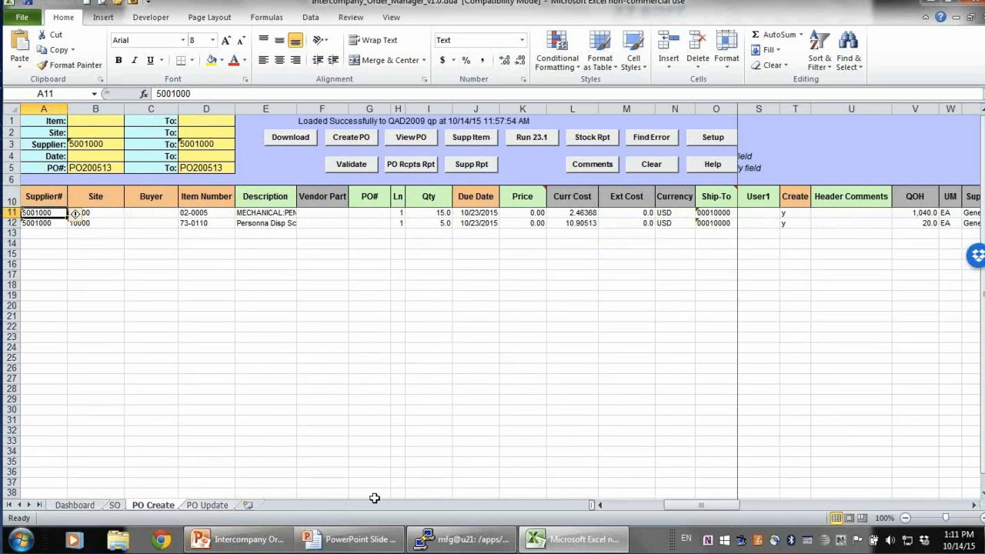
{"action": "left_click", "coordinate": [433, 361]}
{"action": "left_click", "coordinate": [564, 222]}
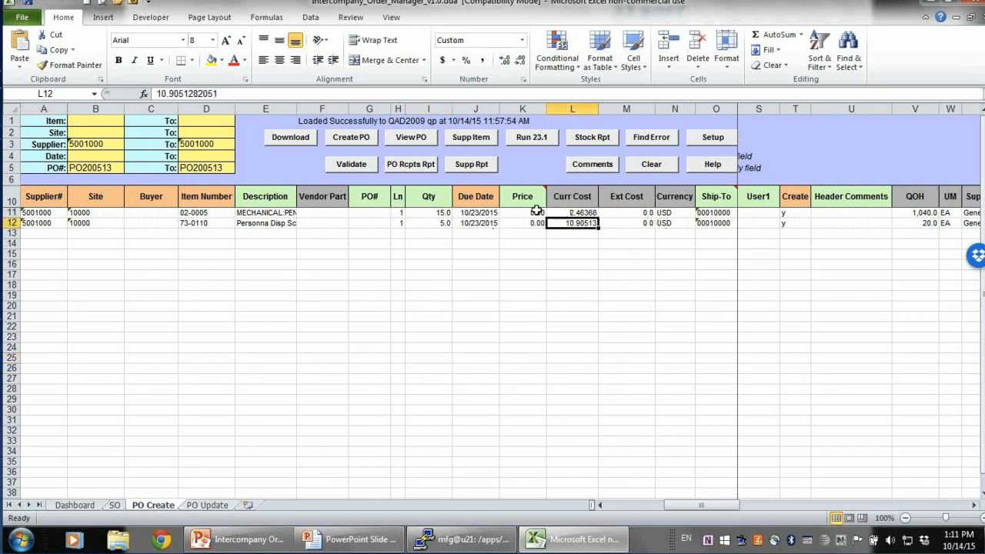
{"action": "left_click", "coordinate": [436, 213]}
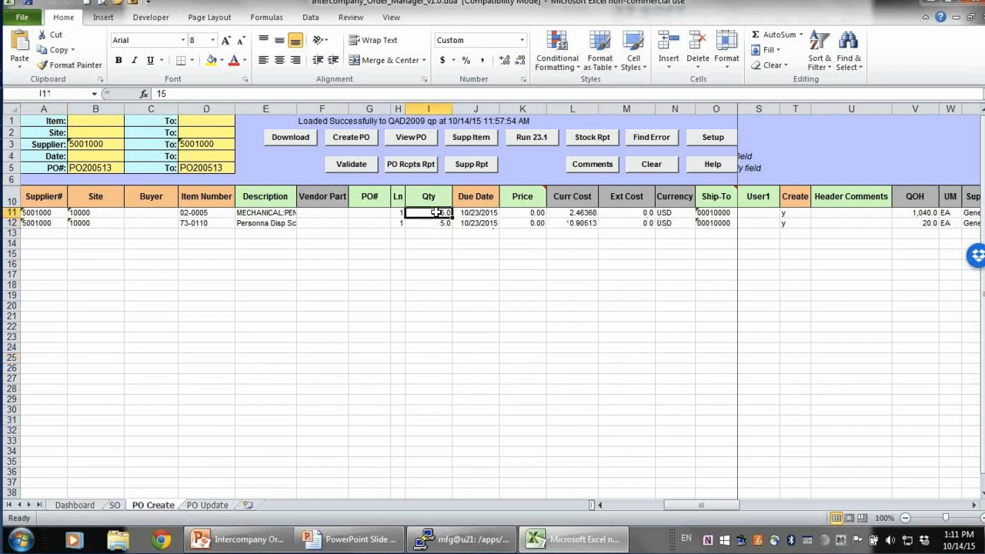
{"action": "type", "text": "8"}
{"action": "key", "text": "Return"}
{"action": "key", "text": "Return"}
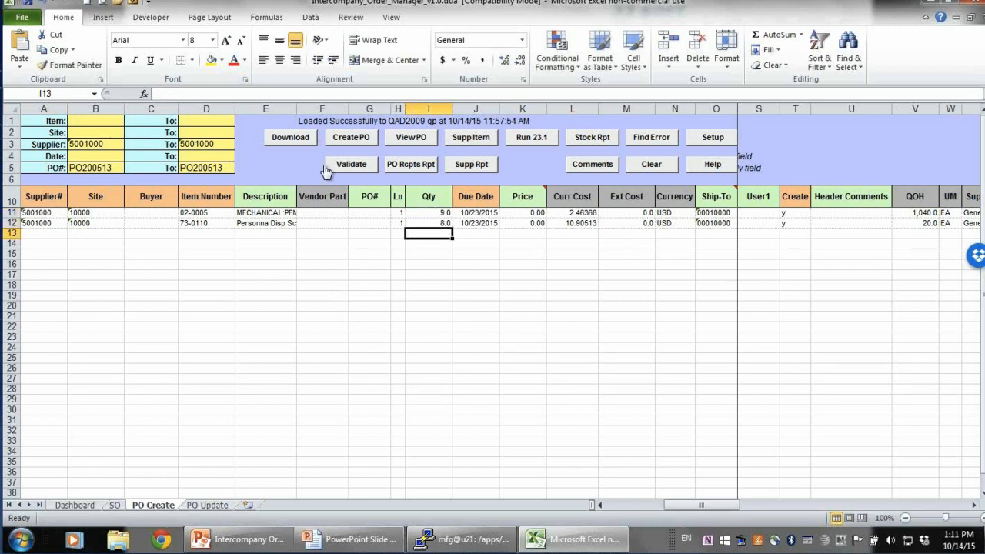
Validate the PO Create lines to load the new purchase orders into QAD and close the status window
{"action": "left_click", "coordinate": [345, 143]}
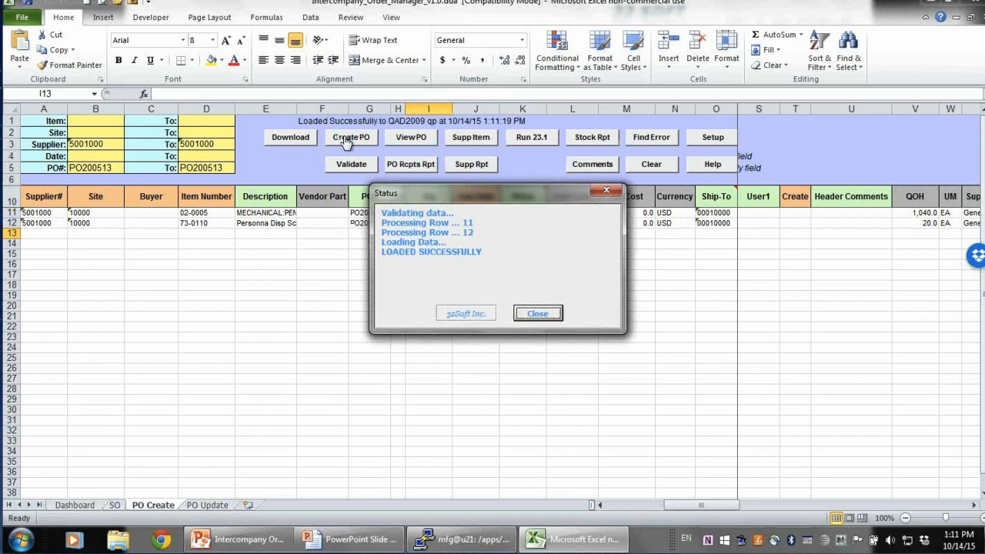
{"action": "left_click", "coordinate": [526, 315]}
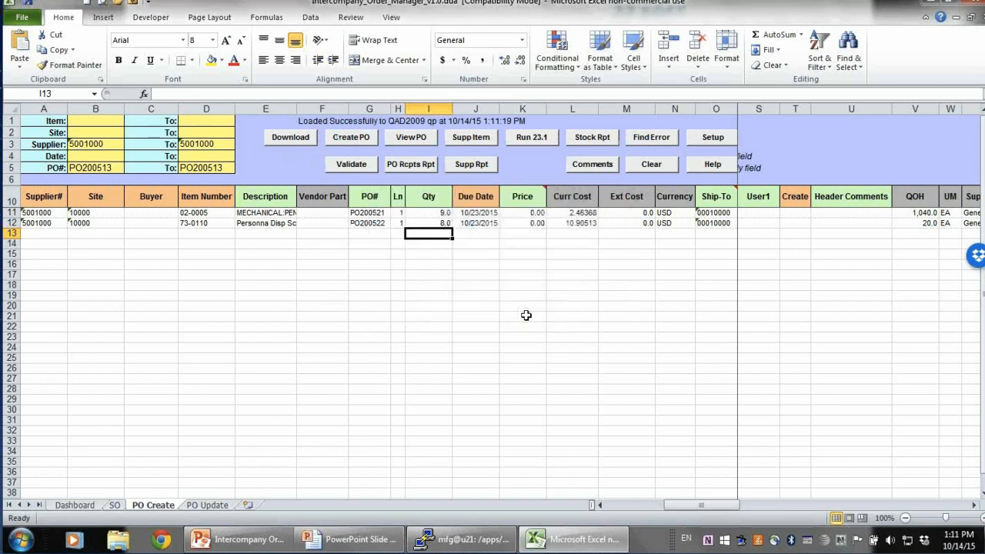
Refresh the PO report on the Dashboard sheet and select the two new PO rows
{"action": "left_click", "coordinate": [74, 505]}
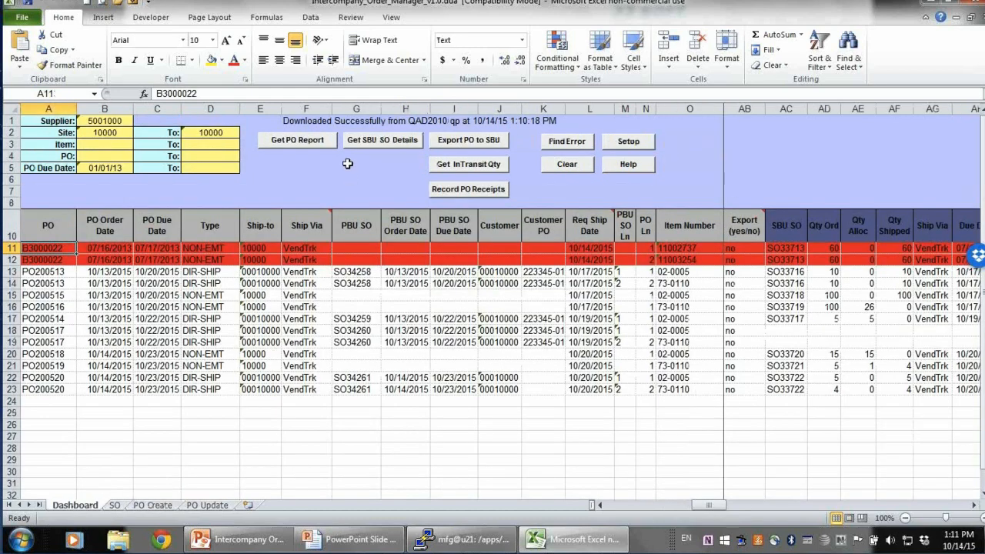
{"action": "left_click", "coordinate": [306, 146]}
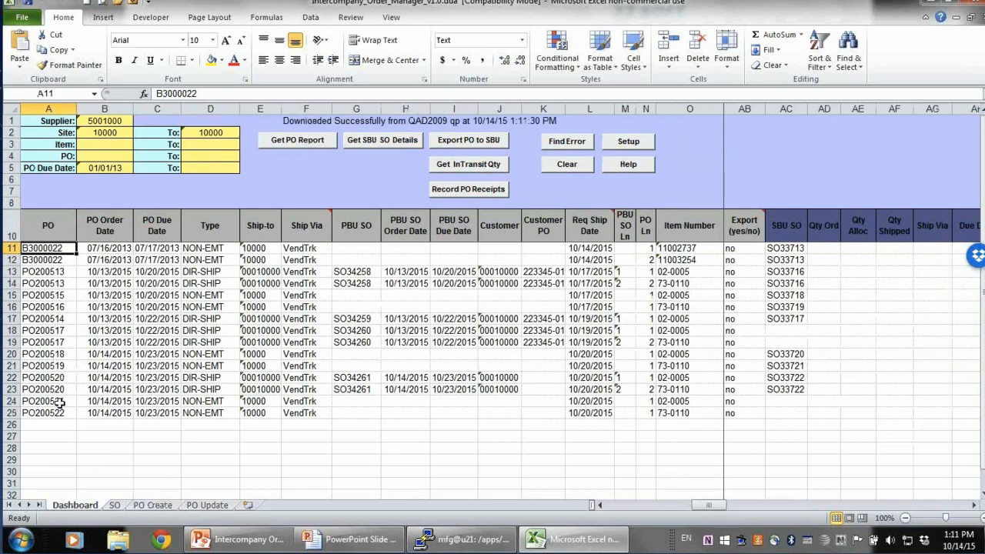
{"action": "left_click_drag", "start_coordinate": [11, 401], "coordinate": [13, 410]}
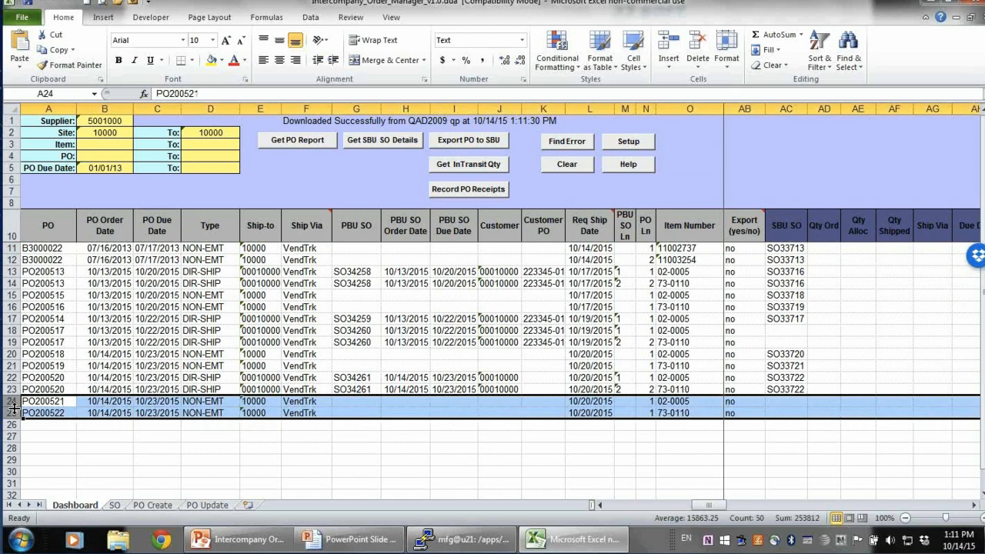
Set Export (yes/no) to yes for purchase orders PO200521 and PO200522
{"action": "left_click", "coordinate": [605, 506]}
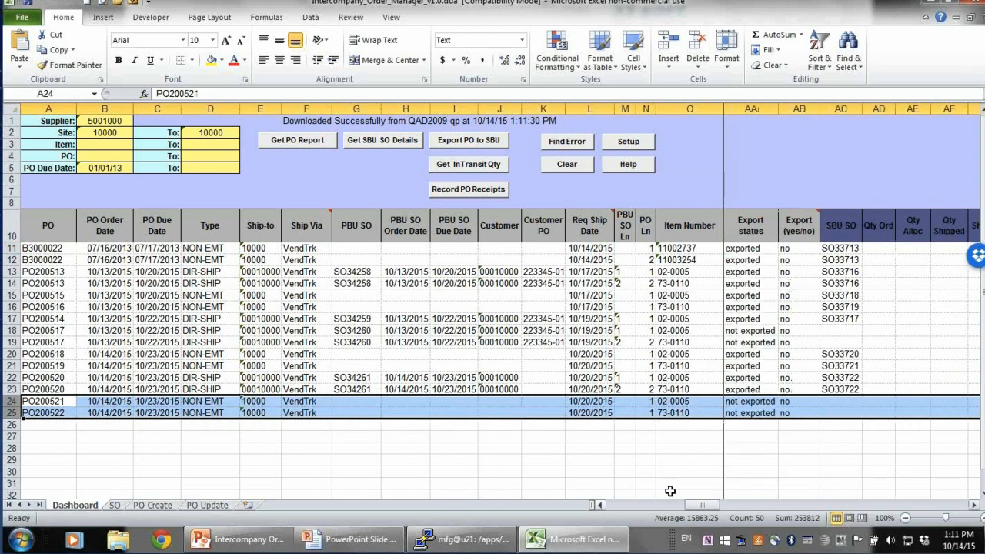
{"action": "left_click", "coordinate": [743, 414]}
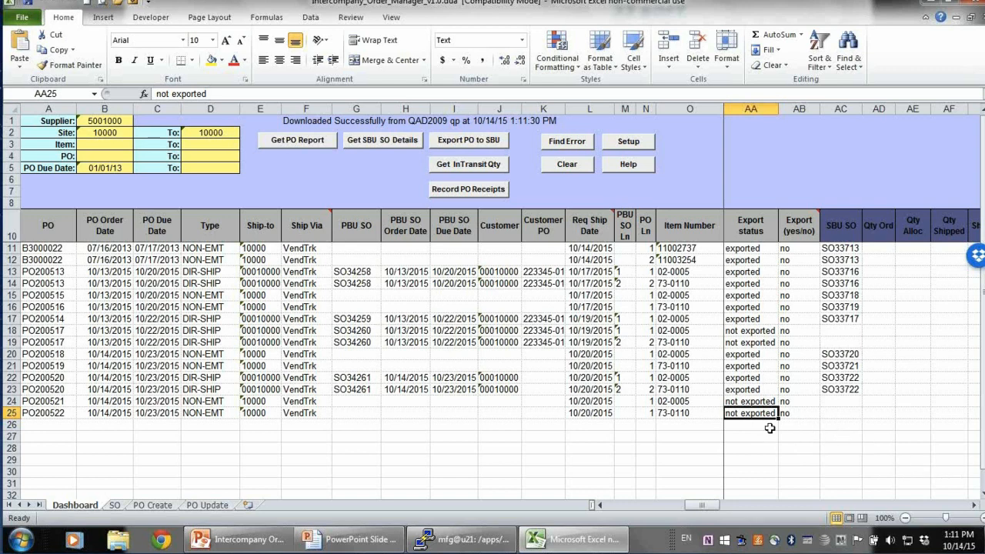
{"action": "left_click", "coordinate": [789, 404]}
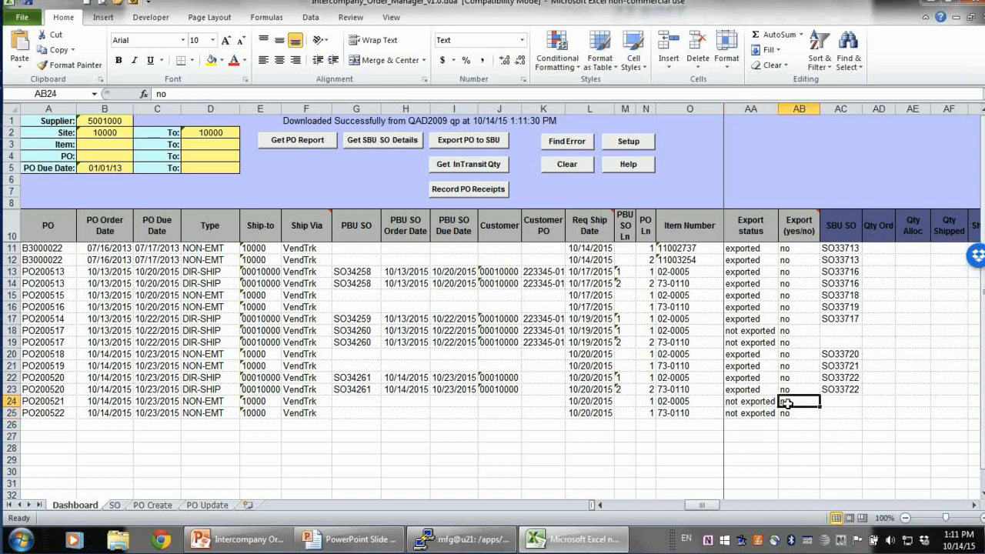
{"action": "type", "text": "yes"}
{"action": "key", "text": "Return"}
{"action": "type", "text": "yes"}
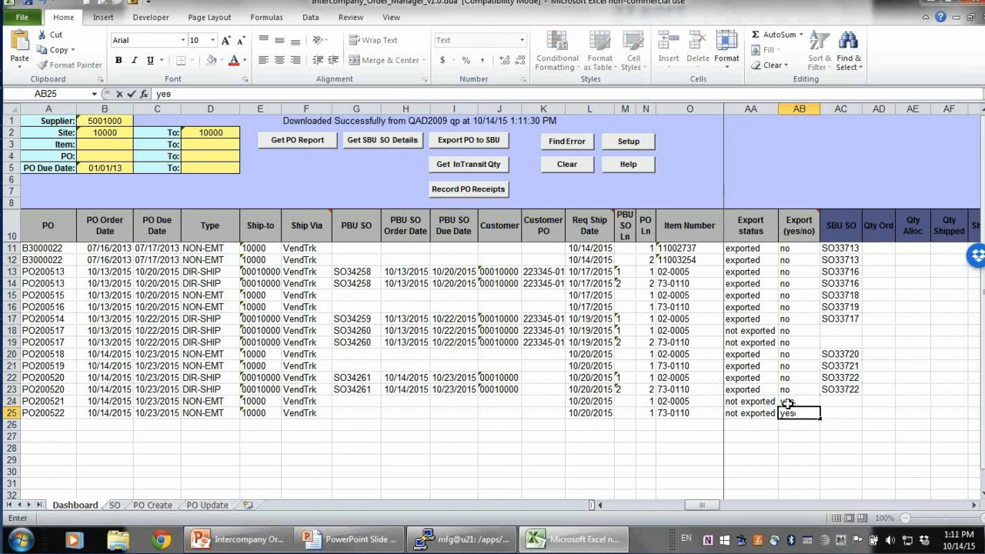
{"action": "key", "text": "Return"}
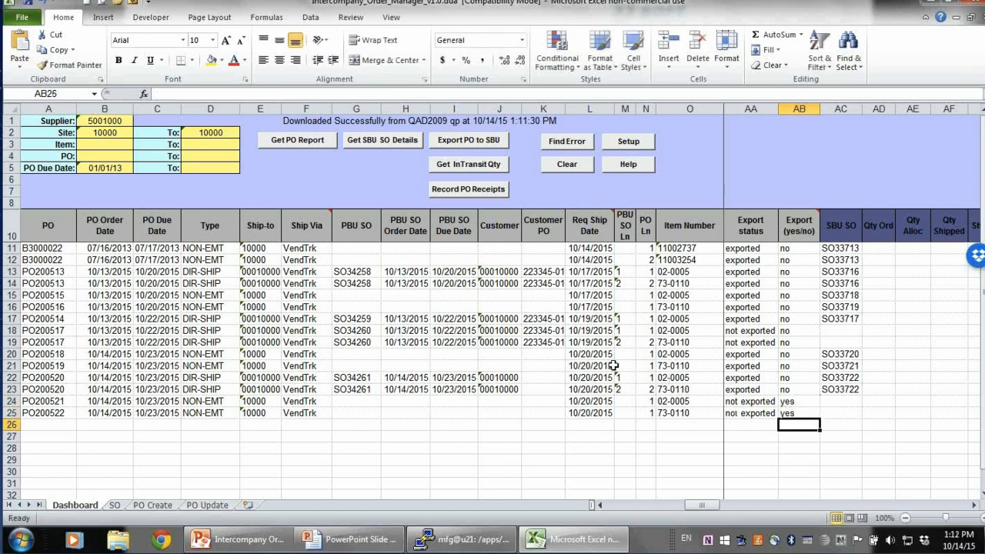
Export the marked POs to SBU and create the sales orders from the PO Export sheet
{"action": "left_click", "coordinate": [452, 143]}
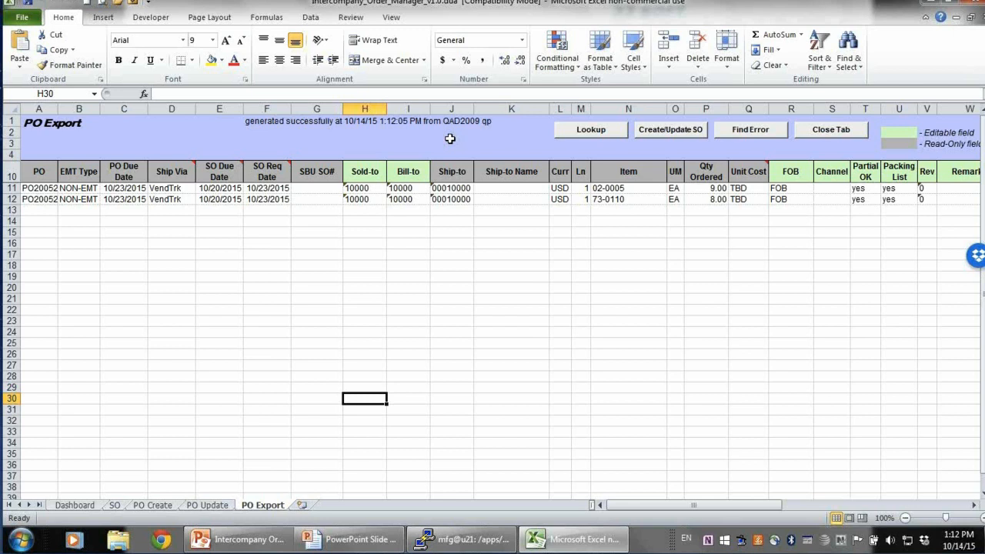
{"action": "left_click", "coordinate": [952, 188]}
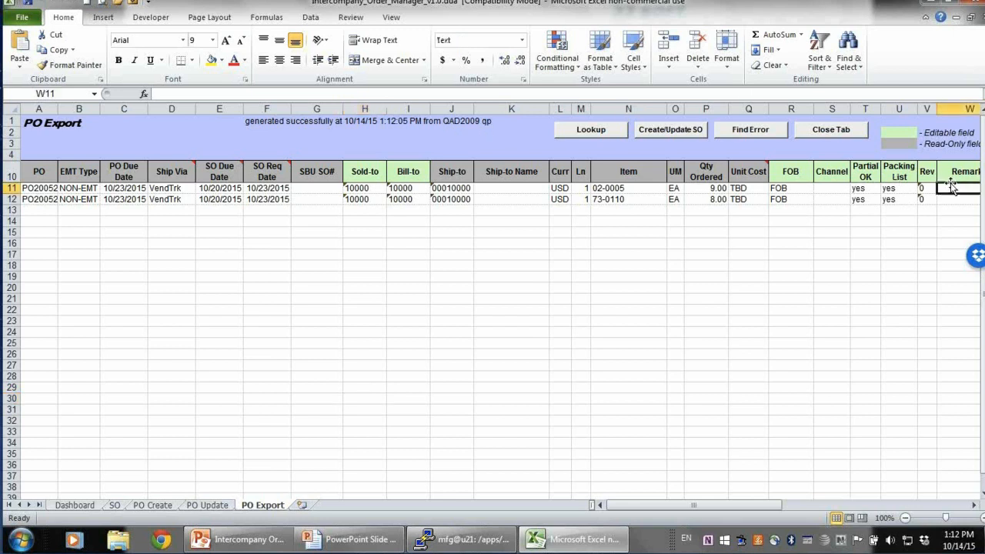
{"action": "left_click", "coordinate": [974, 505]}
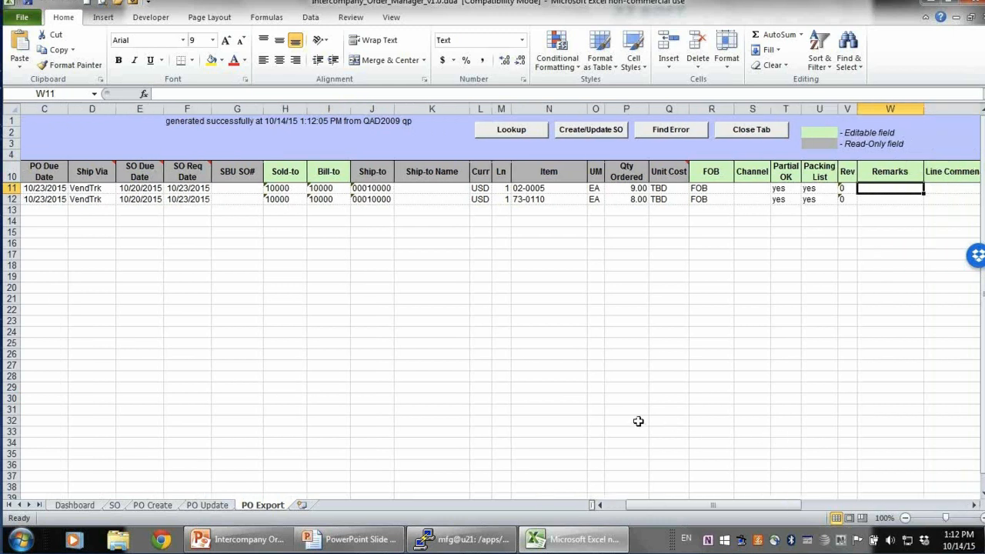
{"action": "left_click", "coordinate": [570, 353]}
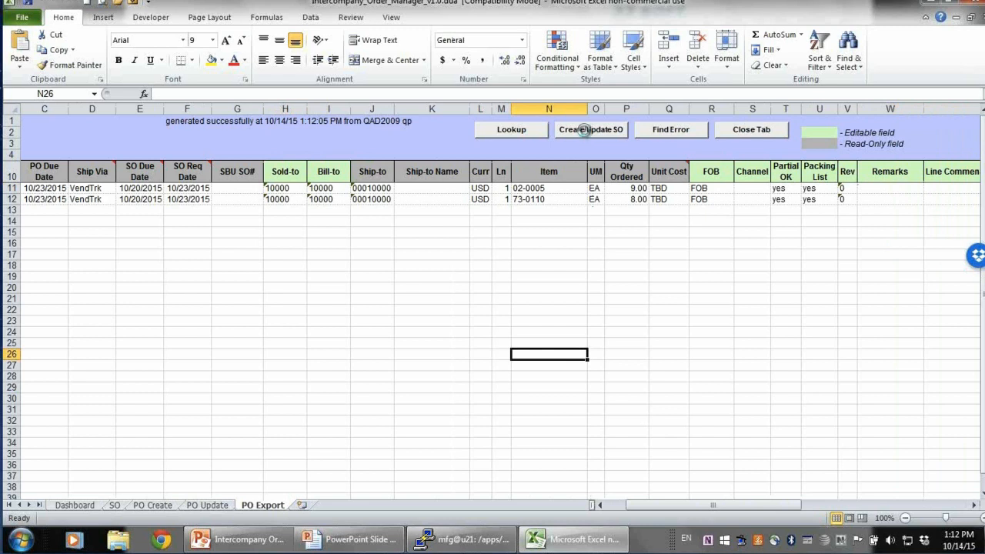
{"action": "left_click", "coordinate": [587, 129]}
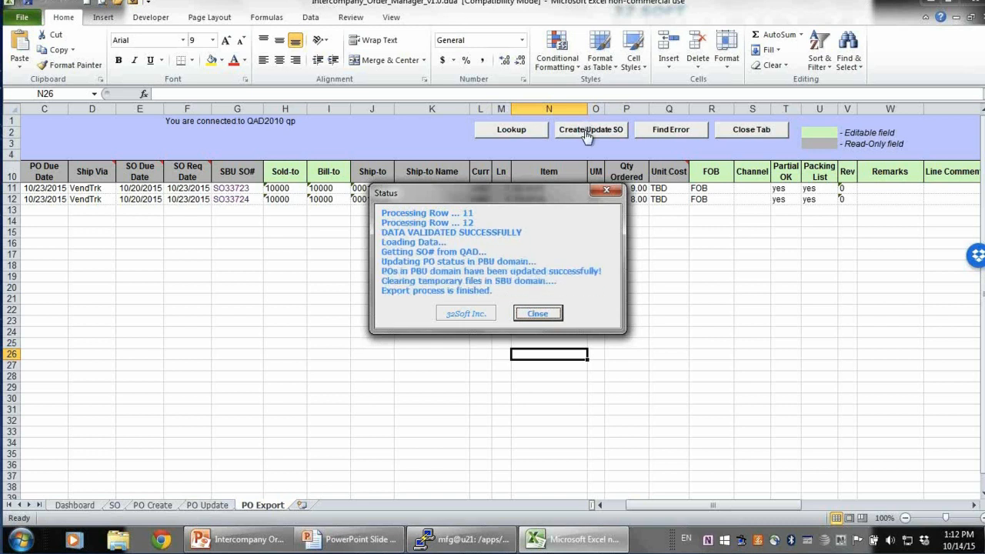
Close the export status window, refresh the PO report on the Dashboard, and review the new POs' export status and SBU SO numbers
{"action": "left_click", "coordinate": [529, 314]}
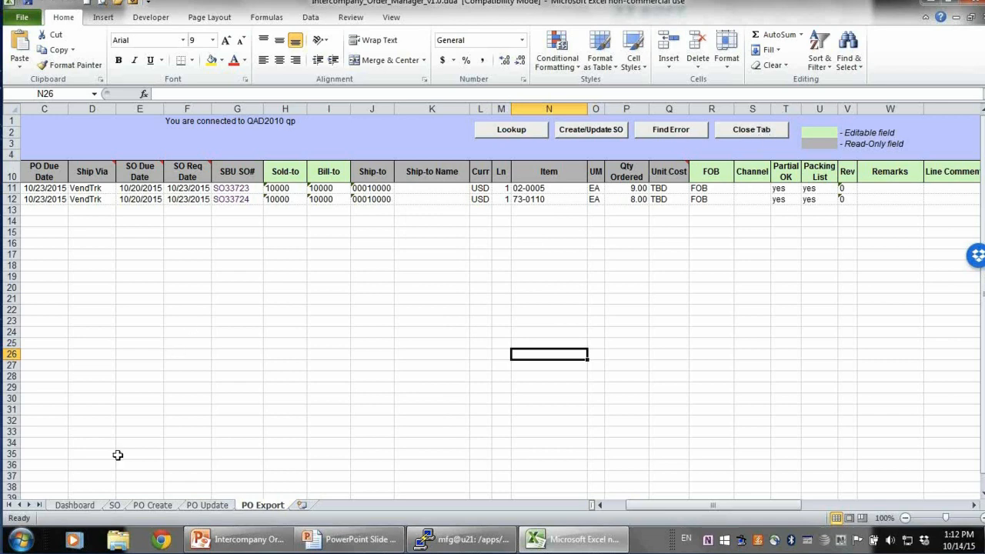
{"action": "left_click", "coordinate": [77, 505]}
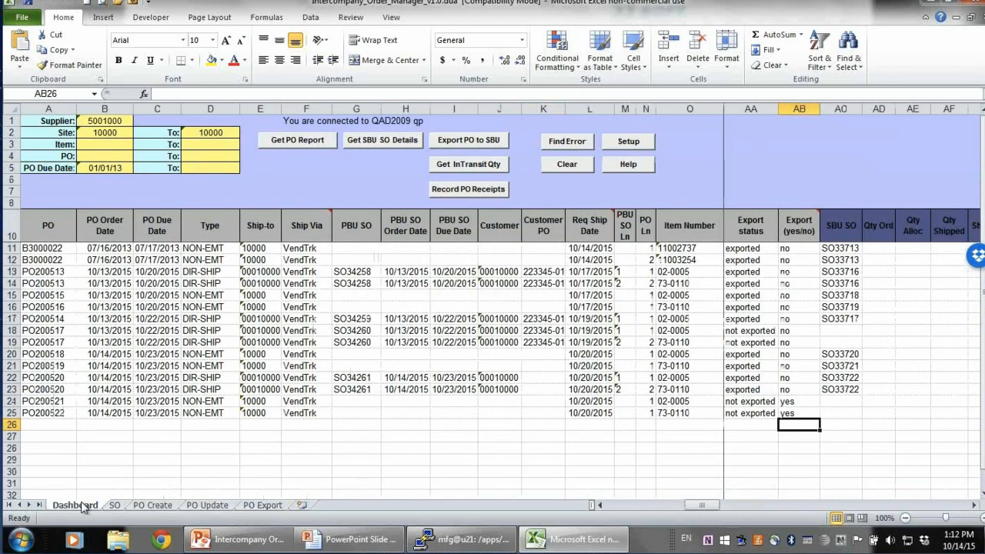
{"action": "left_click", "coordinate": [283, 145]}
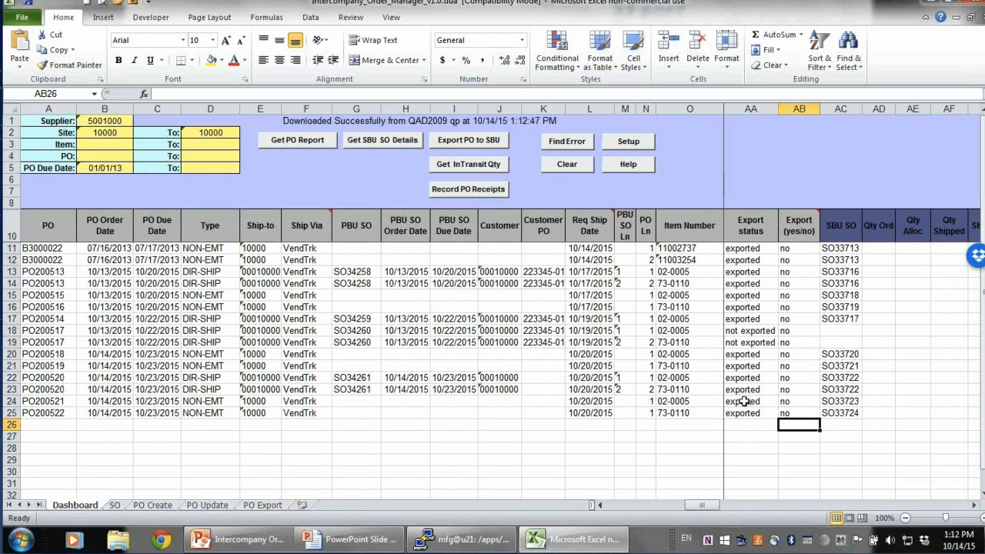
{"action": "left_click_drag", "start_coordinate": [740, 401], "coordinate": [745, 410]}
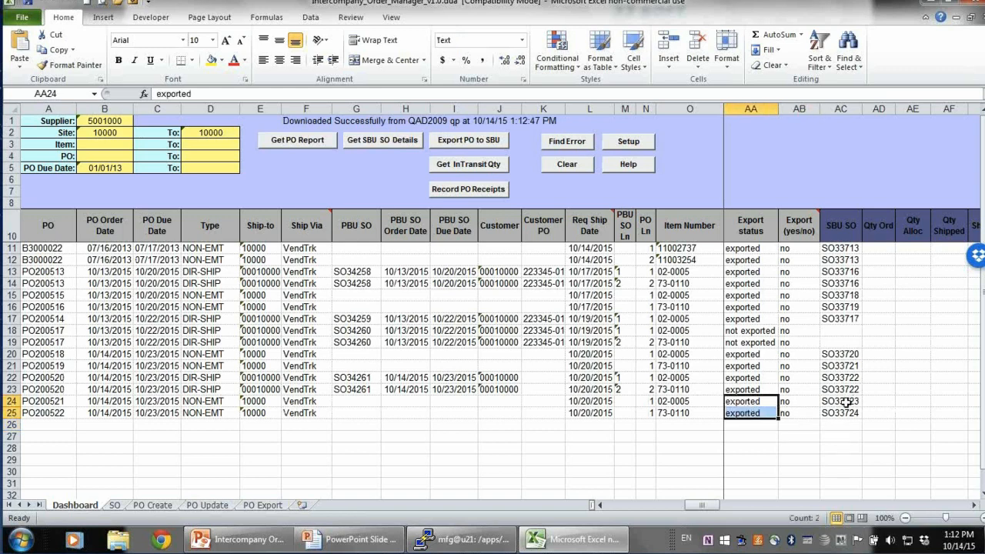
{"action": "left_click_drag", "start_coordinate": [841, 402], "coordinate": [843, 413]}
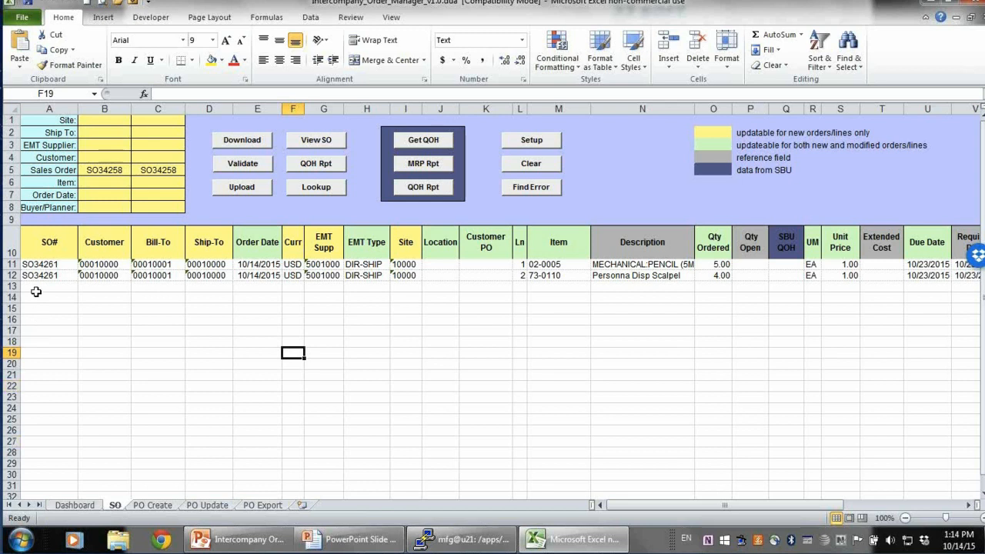
On the SO sheet, clear the first line's SO# and set Qty Ordered to 12 and 6 for the two lines
{"action": "left_click_drag", "start_coordinate": [37, 263], "coordinate": [37, 274]}
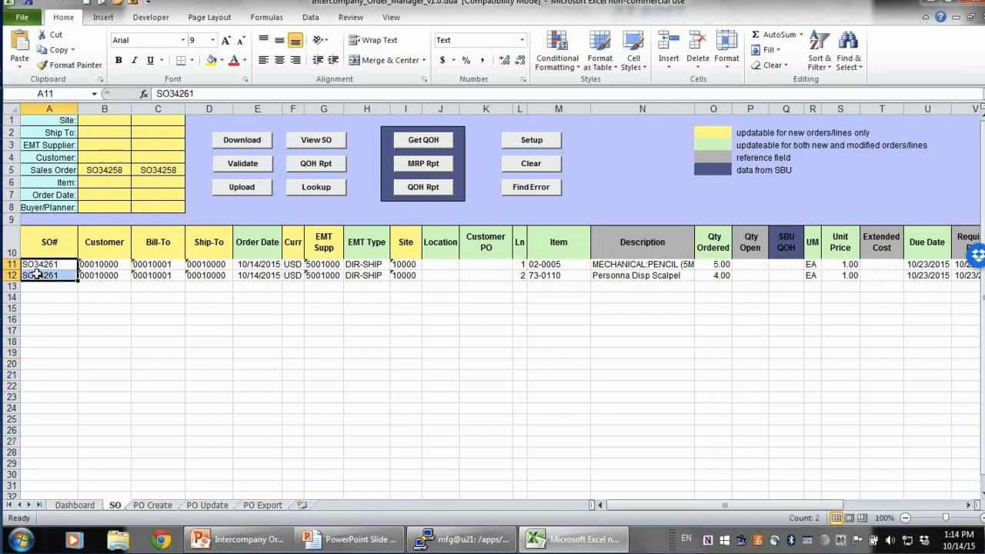
{"action": "key", "text": "BackSpace"}
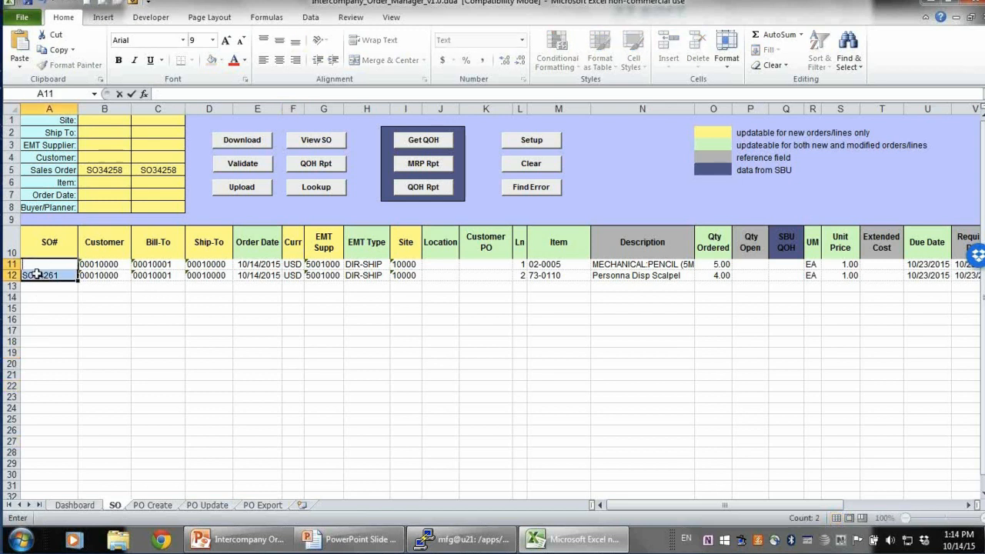
{"action": "left_click", "coordinate": [716, 264]}
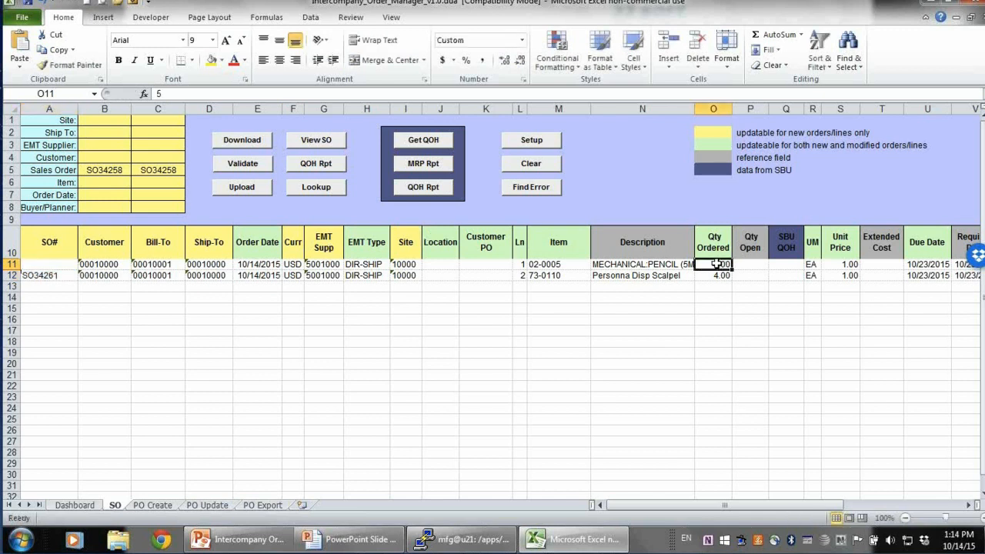
{"action": "type", "text": "12"}
{"action": "key", "text": "Return"}
{"action": "type", "text": "6"}
{"action": "key", "text": "Return"}
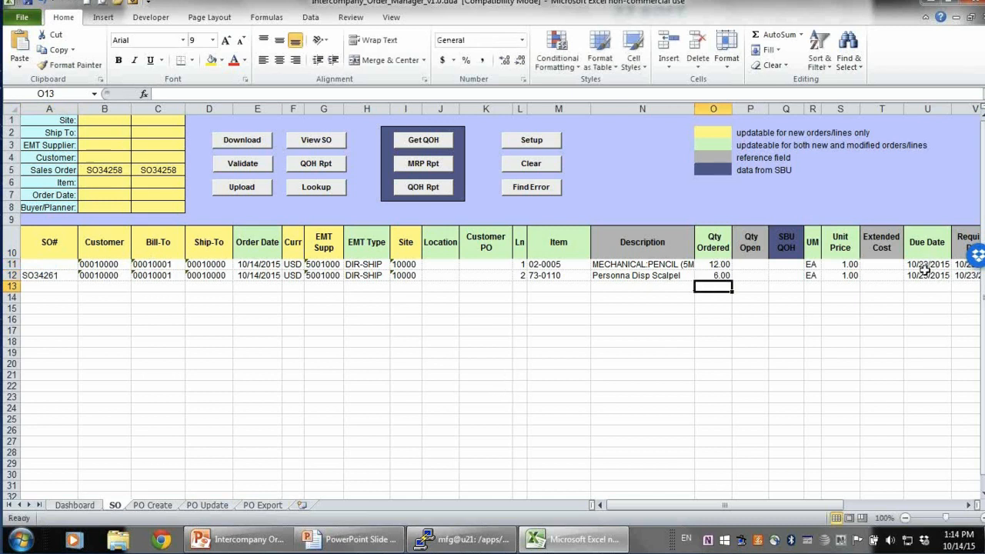
Try to upload the sales order lines and cancel the status window
{"action": "left_click", "coordinate": [539, 376]}
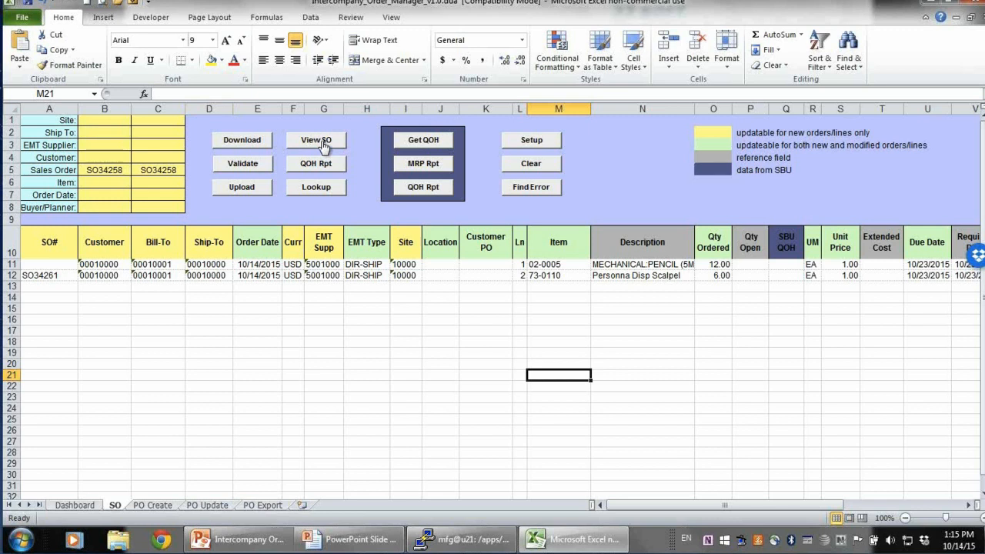
{"action": "left_click", "coordinate": [245, 187]}
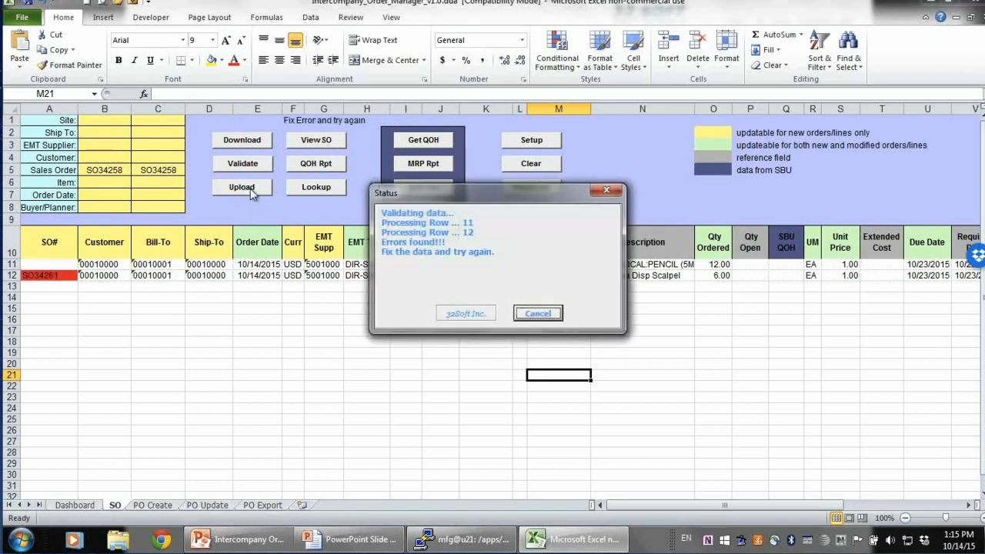
{"action": "left_click", "coordinate": [551, 320]}
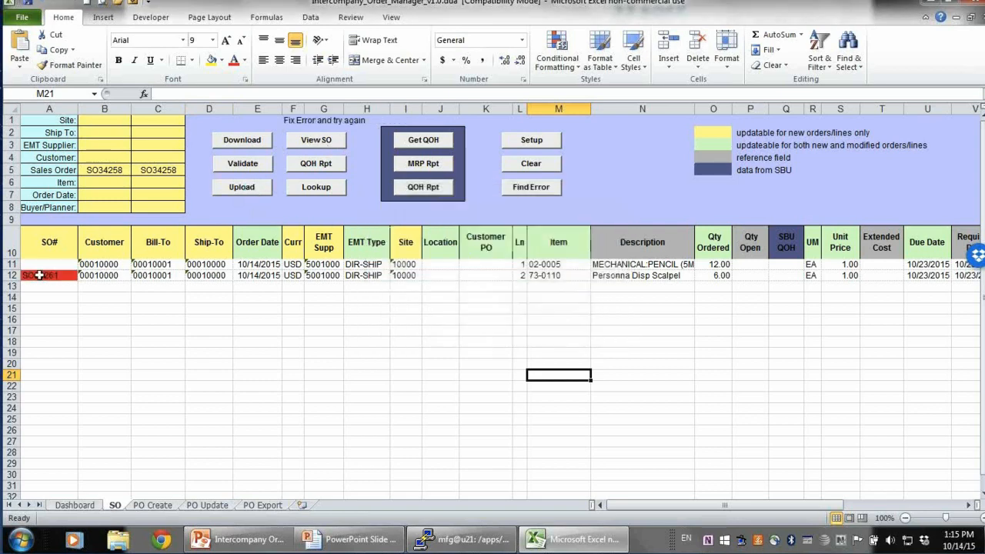
Clear the second line's SO#, upload the sales order lines again, and close the status window
{"action": "left_click", "coordinate": [40, 275]}
{"action": "key", "text": "BackSpace"}
{"action": "key", "text": "Return"}
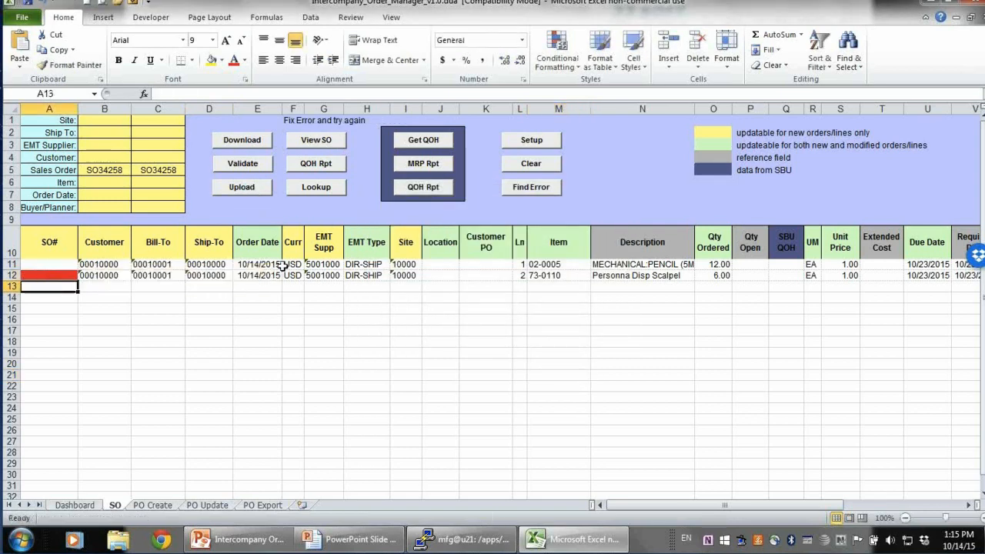
{"action": "left_click", "coordinate": [251, 188]}
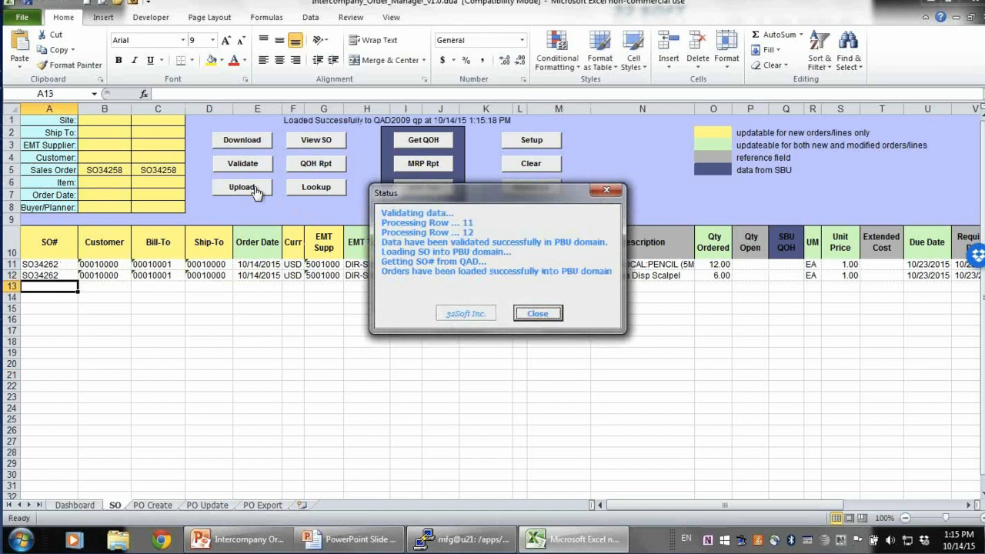
{"action": "left_click", "coordinate": [537, 314]}
Check the new SO numbers, then refresh the PO report on the Dashboard and select the new PBU SO cells
{"action": "left_click", "coordinate": [39, 266]}
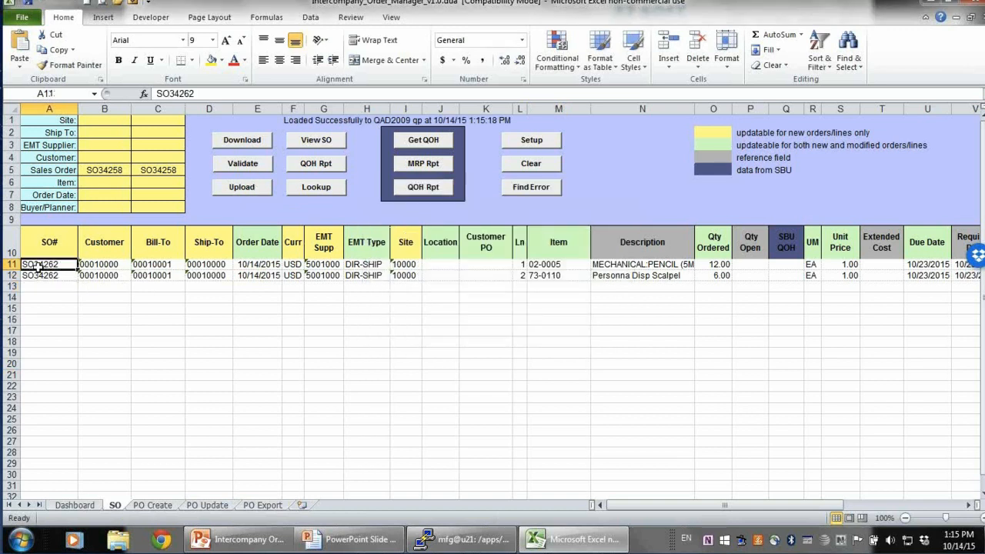
{"action": "left_click_drag", "start_coordinate": [39, 266], "coordinate": [40, 275]}
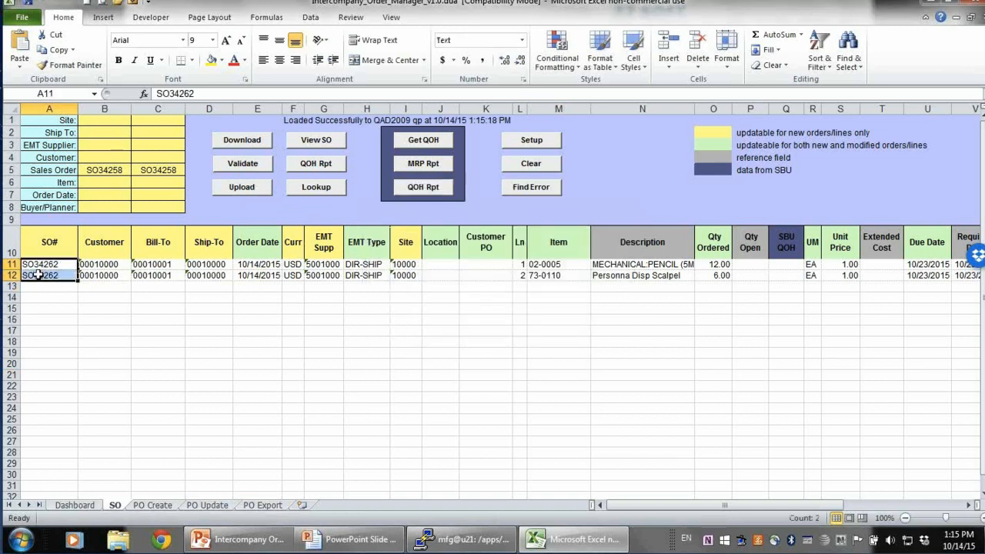
{"action": "left_click", "coordinate": [74, 505]}
{"action": "left_click", "coordinate": [291, 147]}
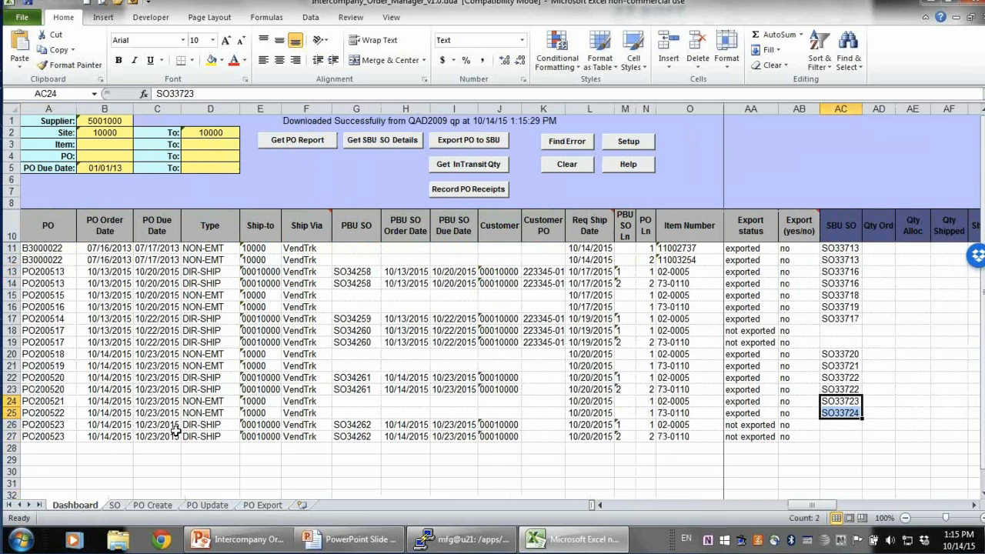
{"action": "left_click_drag", "start_coordinate": [352, 425], "coordinate": [355, 433]}
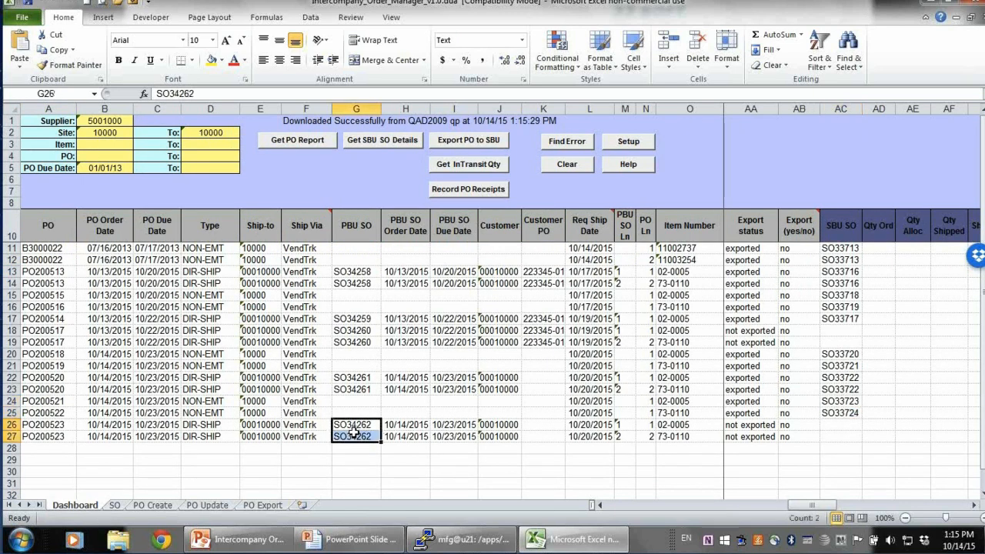
Inspect the PO200523 lines' PO number, PBU SO, export status and Export (yes/no) cells
{"action": "left_click", "coordinate": [40, 425]}
{"action": "left_click_drag", "start_coordinate": [39, 433], "coordinate": [41, 434]}
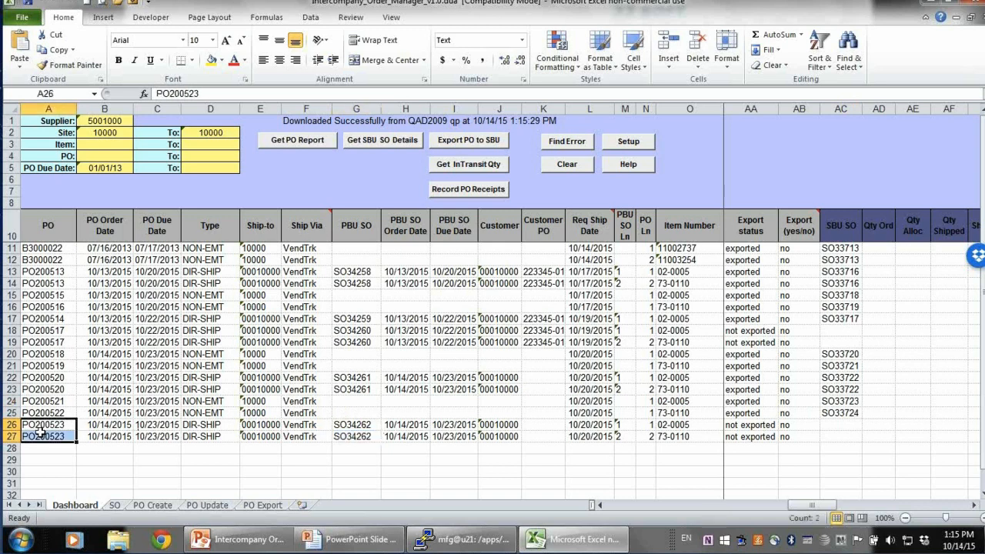
{"action": "left_click", "coordinate": [350, 427]}
{"action": "left_click", "coordinate": [33, 428]}
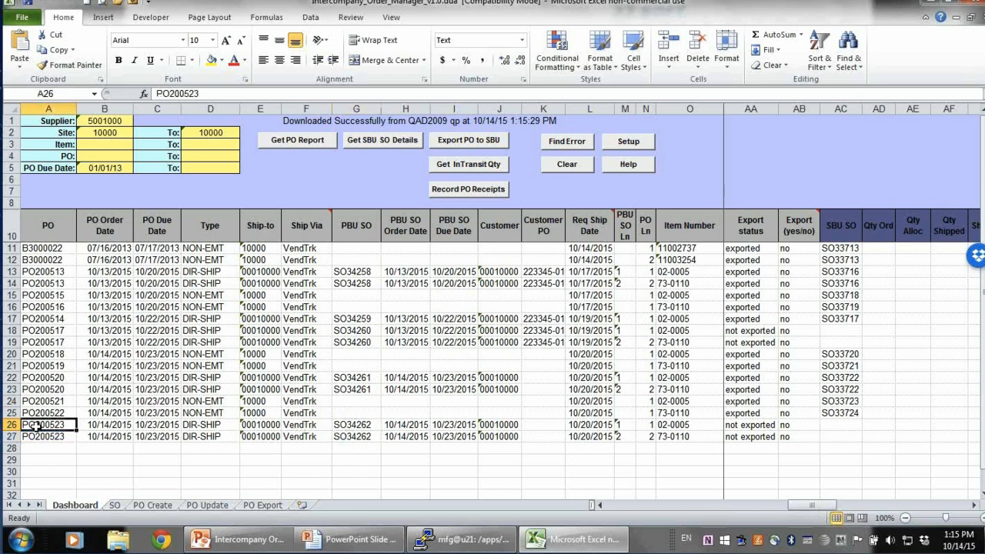
{"action": "left_click", "coordinate": [359, 428]}
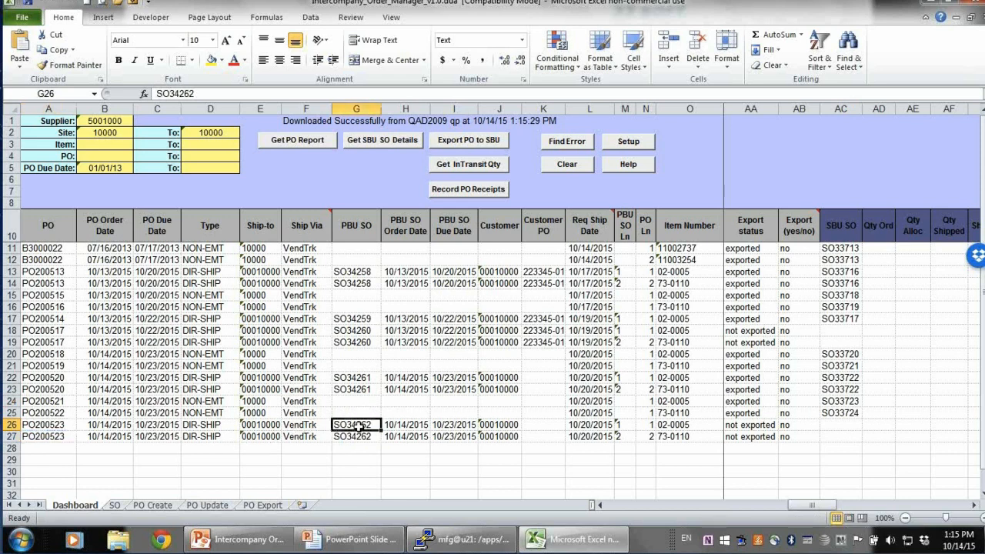
{"action": "left_click", "coordinate": [755, 428]}
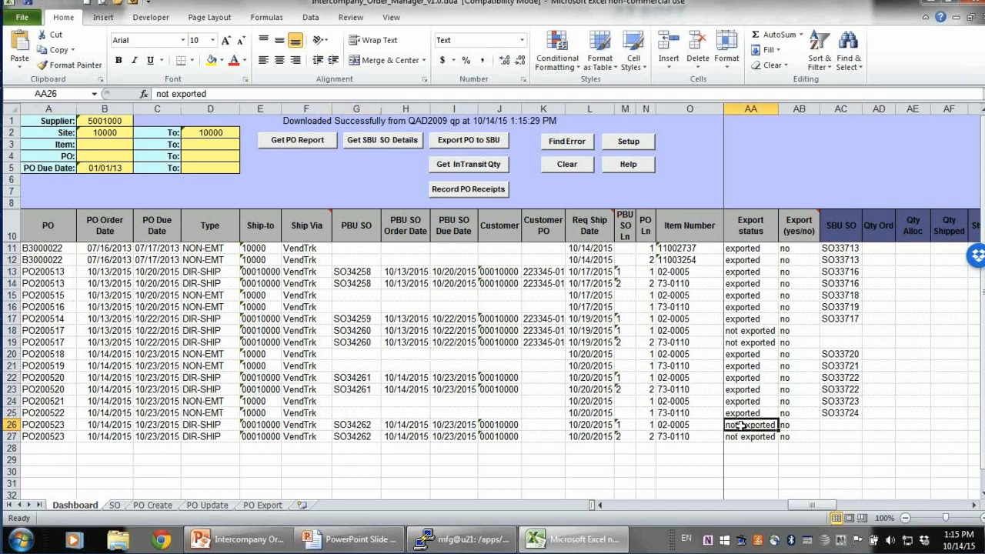
{"action": "left_click", "coordinate": [799, 425]}
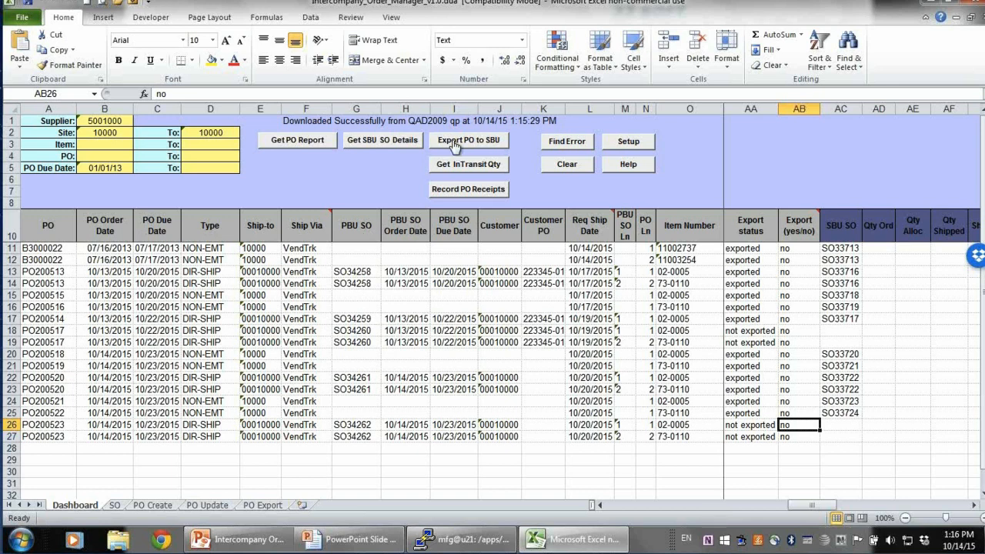
Select the SBU SO column, get the SBU SO details, and review the quantity columns
{"action": "left_click_drag", "start_coordinate": [837, 251], "coordinate": [837, 413]}
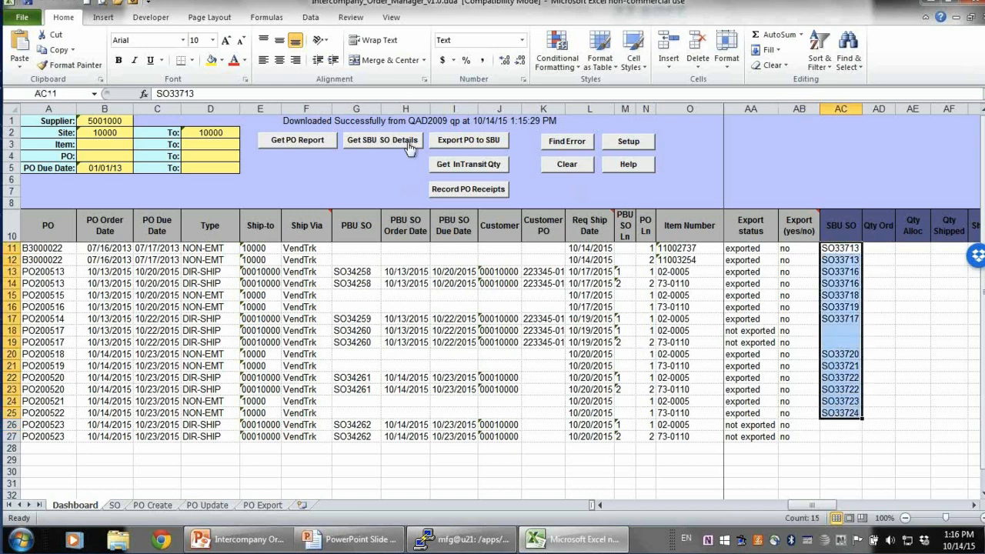
{"action": "left_click", "coordinate": [363, 140]}
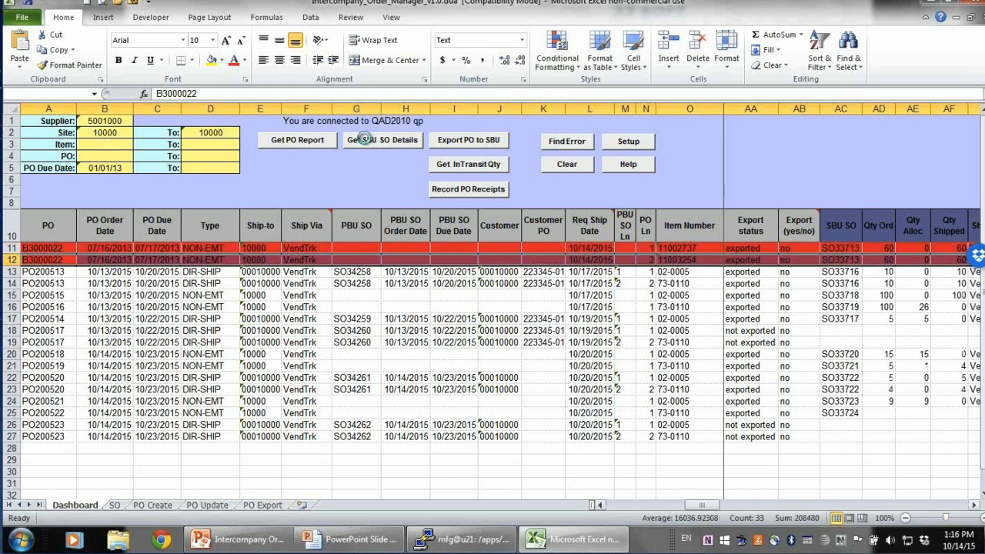
{"action": "left_click", "coordinate": [957, 269]}
{"action": "left_click", "coordinate": [953, 231]}
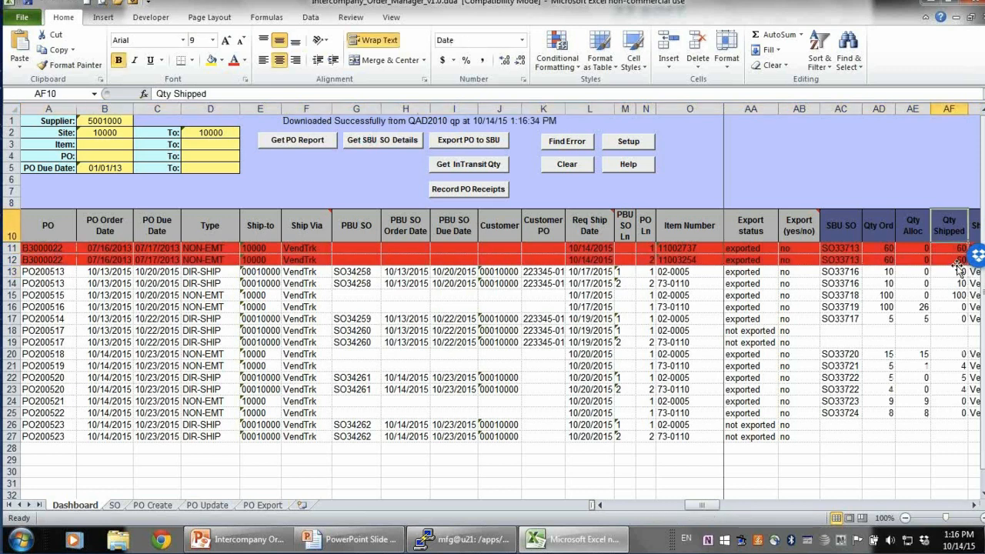
{"action": "left_click", "coordinate": [953, 309]}
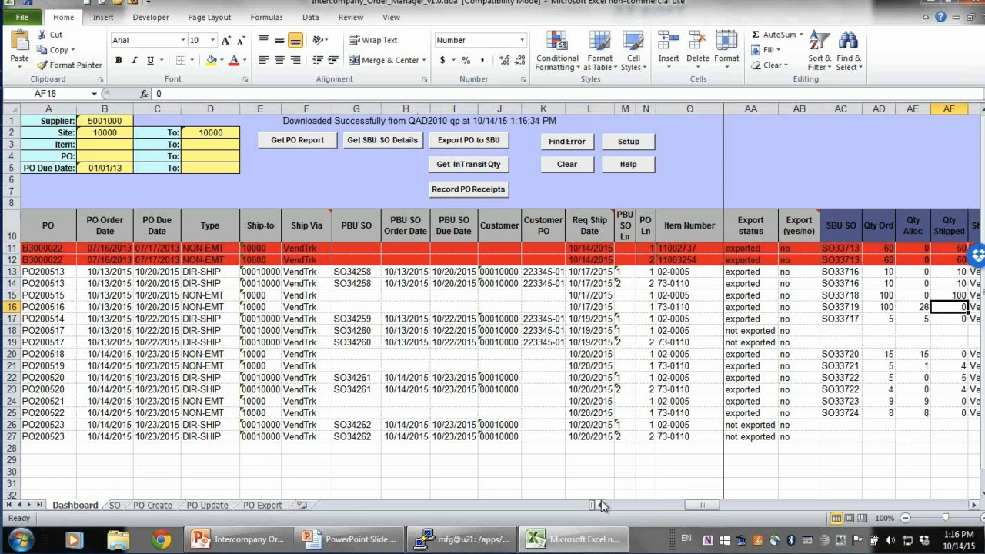
Get the in-transit quantities into the ASNs sheet, attempt to upload them, and close the status window
{"action": "left_click", "coordinate": [443, 169]}
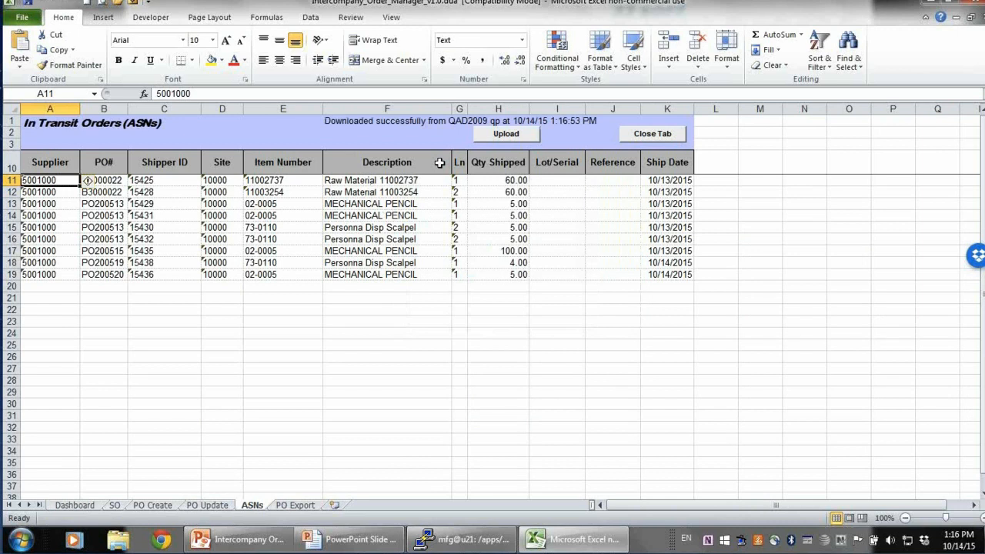
{"action": "left_click", "coordinate": [522, 135]}
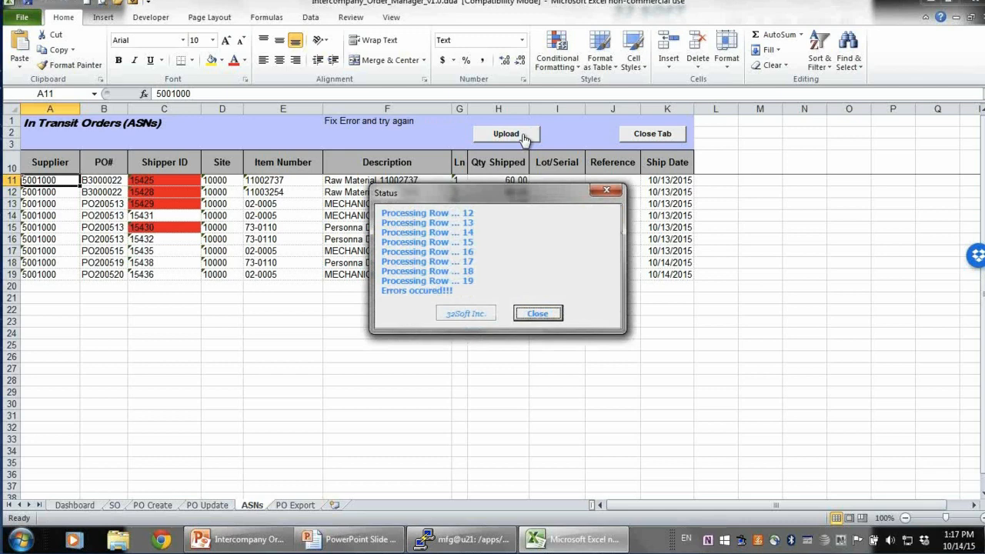
{"action": "left_click", "coordinate": [551, 310]}
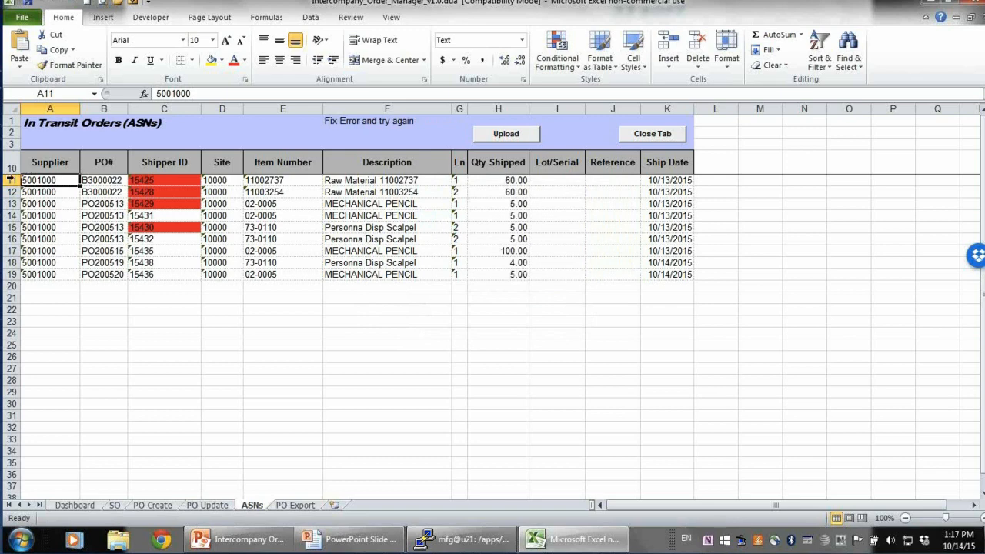
Delete the ASN rows for shippers 15425, 15428, 15429 and 15430
{"action": "left_click_drag", "start_coordinate": [12, 180], "coordinate": [23, 201]}
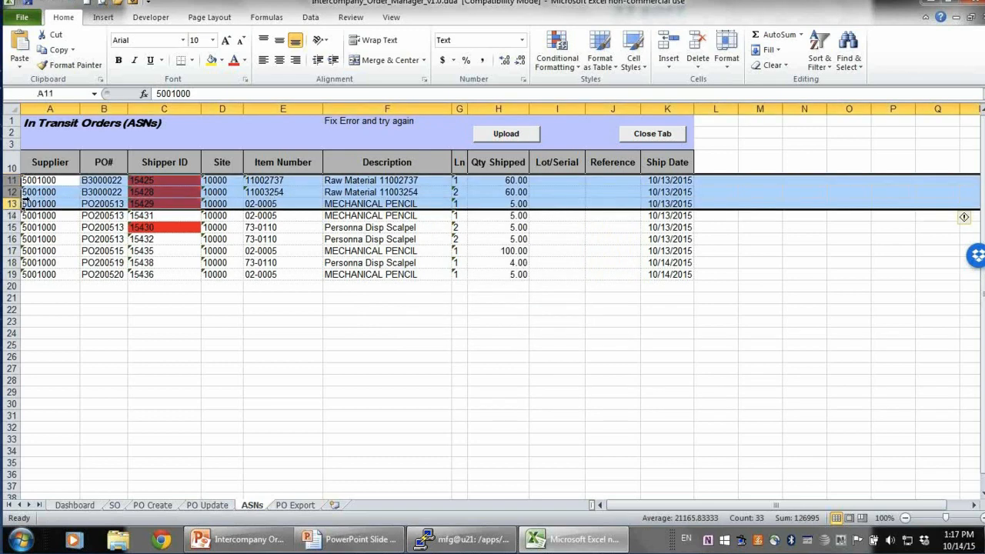
{"action": "right_click", "coordinate": [100, 185]}
{"action": "left_click", "coordinate": [151, 290]}
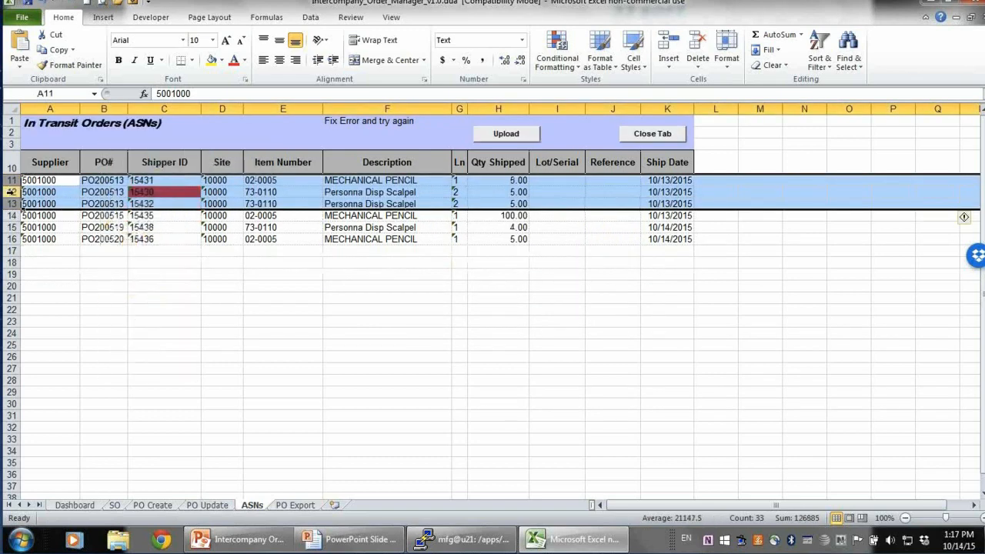
{"action": "left_click", "coordinate": [12, 191]}
{"action": "right_click", "coordinate": [11, 191]}
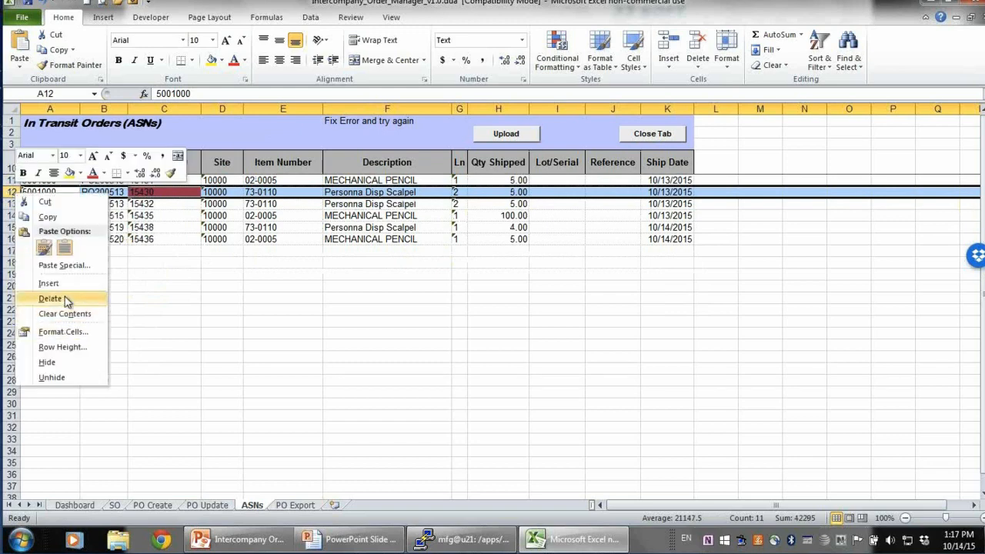
{"action": "left_click", "coordinate": [65, 297]}
Upload the remaining ASNs to QAD and close the status window
{"action": "left_click", "coordinate": [250, 298]}
{"action": "left_click", "coordinate": [508, 134]}
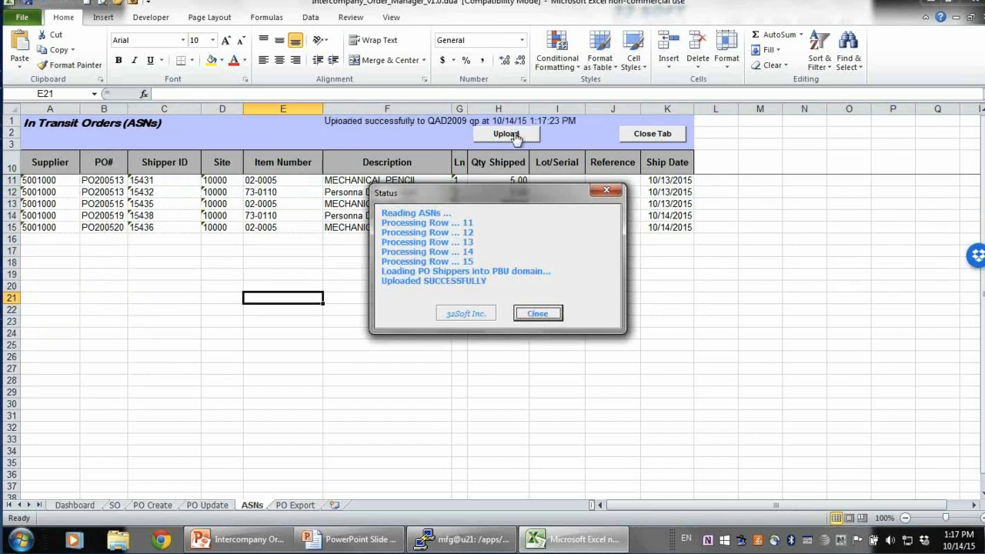
{"action": "left_click", "coordinate": [539, 314]}
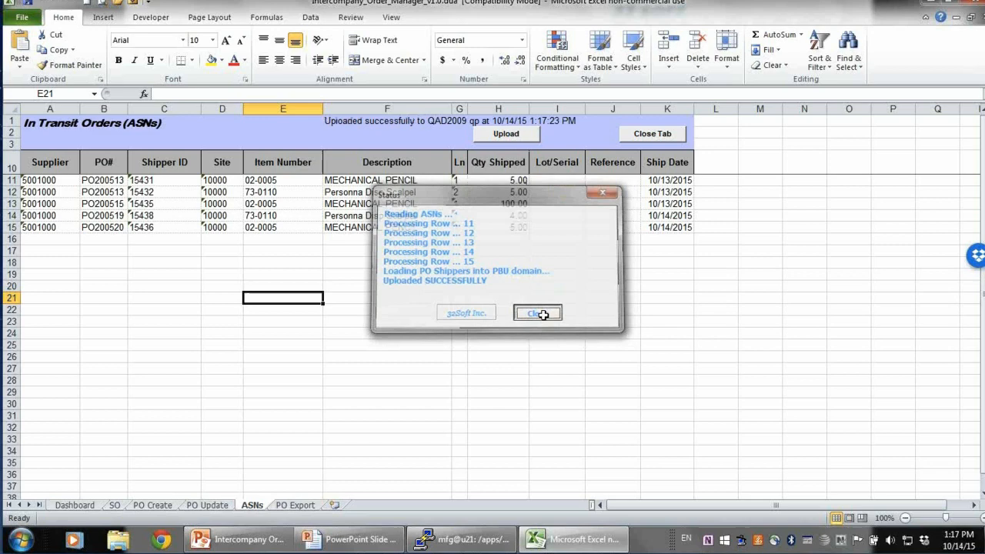
Refresh the PO report on the Dashboard and review the Qty Open, Qty Ordered and Qty In Transit columns
{"action": "left_click", "coordinate": [77, 507]}
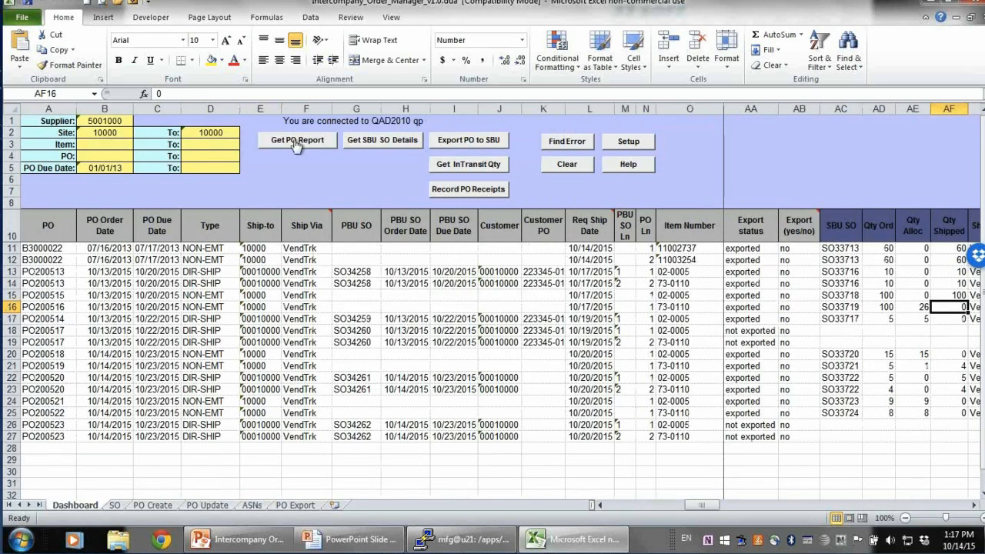
{"action": "left_click", "coordinate": [297, 141]}
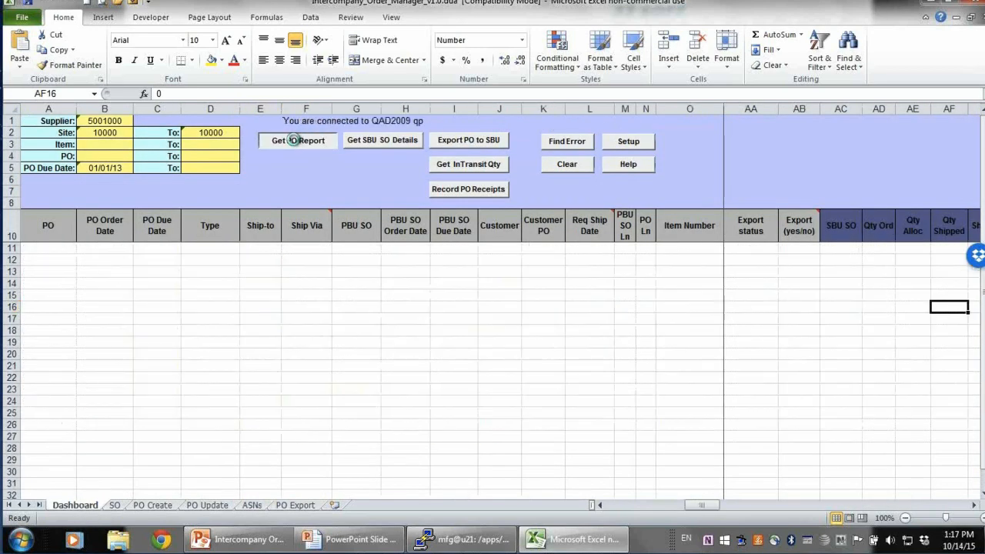
{"action": "left_click", "coordinate": [600, 506]}
{"action": "left_click", "coordinate": [599, 506]}
{"action": "left_click", "coordinate": [599, 506]}
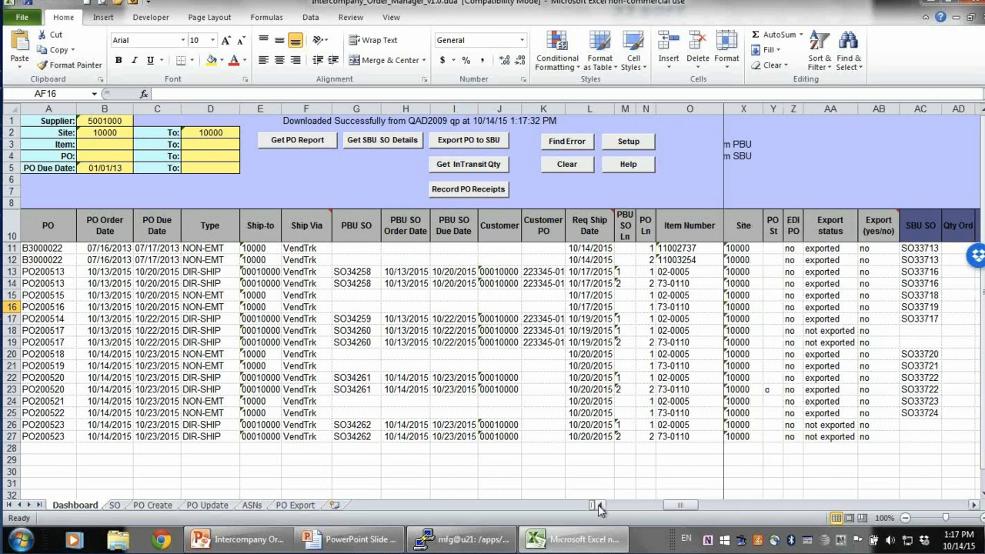
{"action": "left_click", "coordinate": [599, 506]}
{"action": "left_click", "coordinate": [600, 507]}
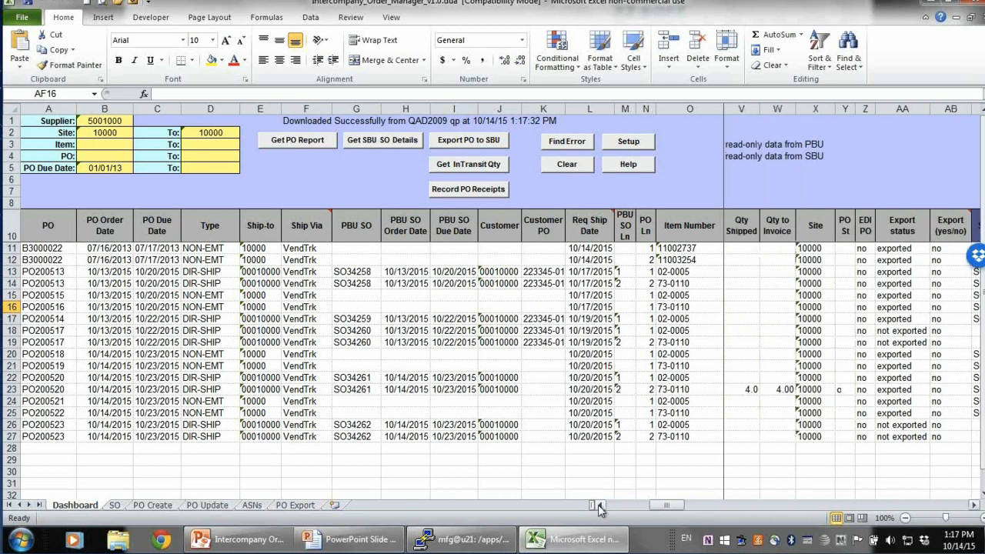
{"action": "left_click", "coordinate": [598, 504]}
{"action": "left_click", "coordinate": [598, 505]}
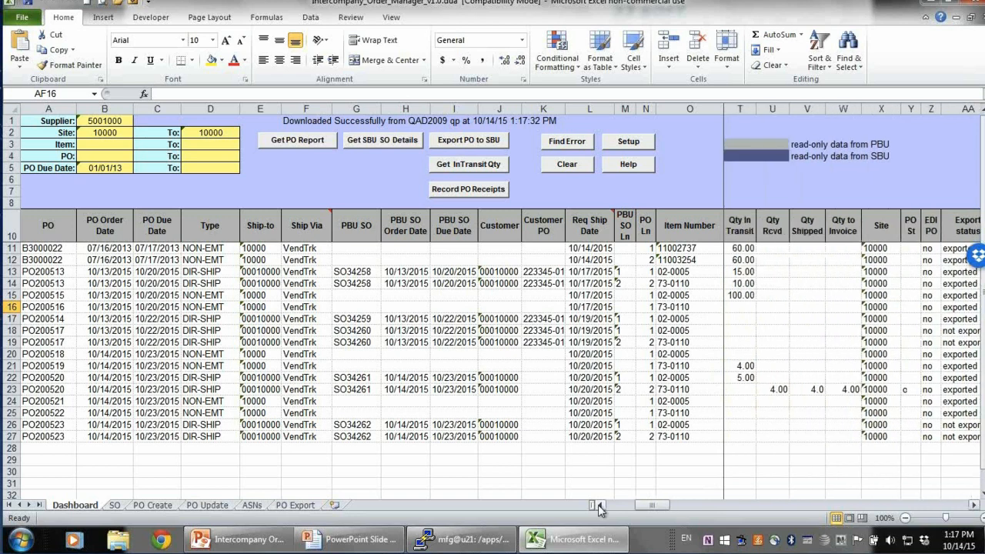
{"action": "left_click", "coordinate": [598, 505]}
{"action": "left_click", "coordinate": [599, 505]}
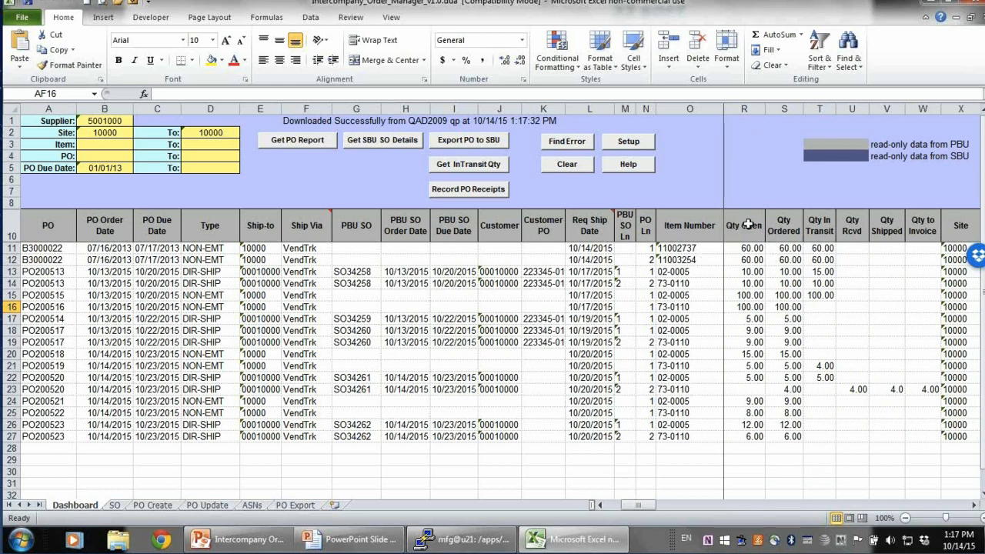
{"action": "left_click_drag", "start_coordinate": [745, 223], "coordinate": [783, 436]}
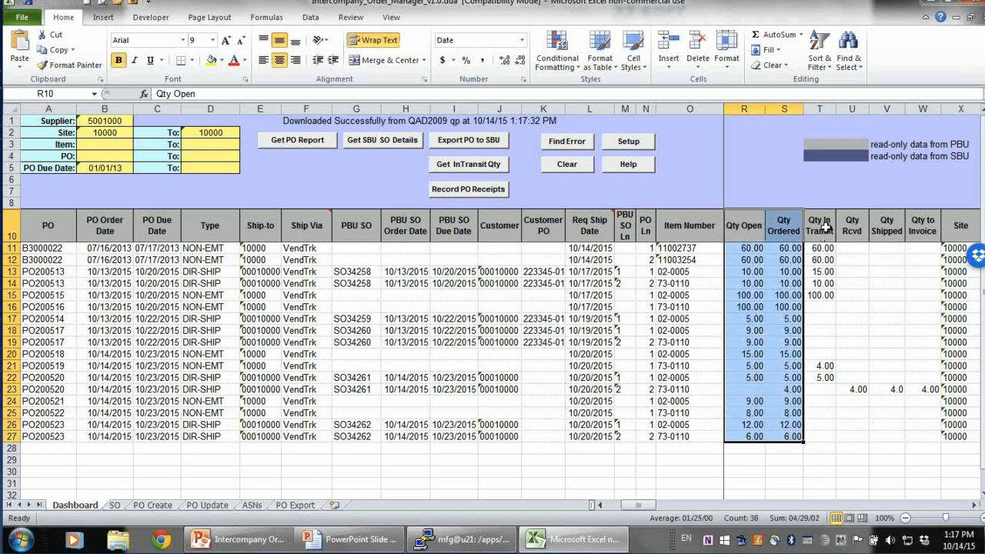
{"action": "left_click_drag", "start_coordinate": [825, 229], "coordinate": [823, 383]}
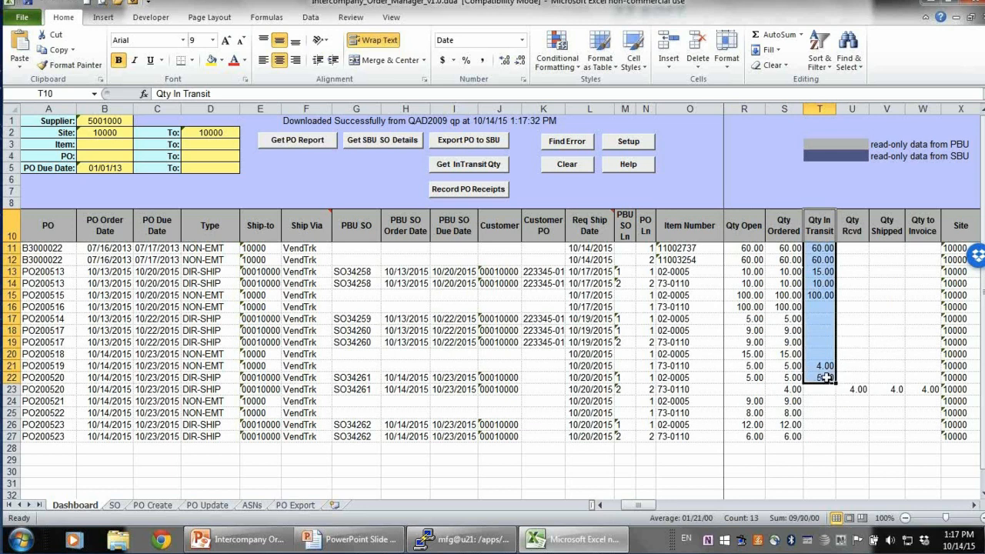
{"action": "left_click", "coordinate": [852, 446]}
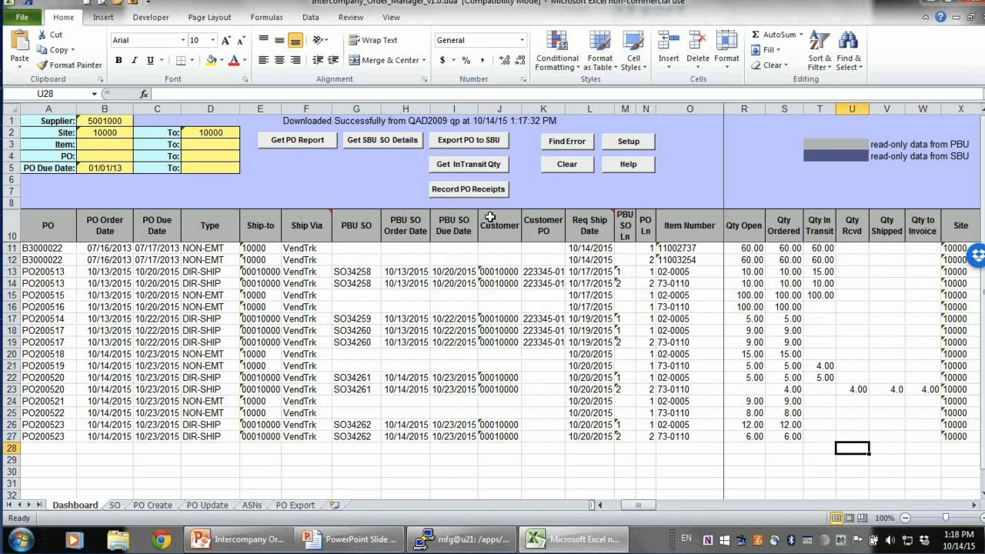
{"action": "left_click", "coordinate": [477, 189]}
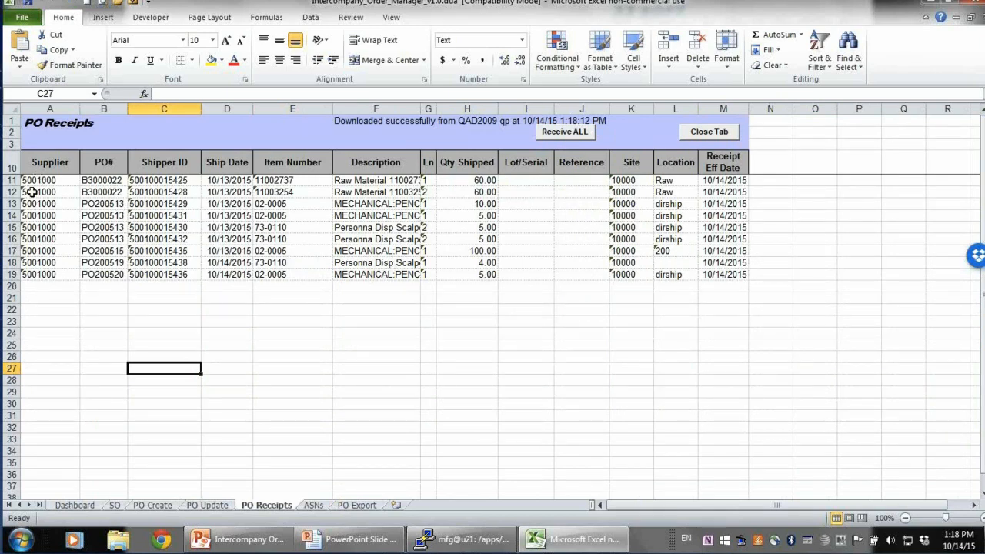
{"action": "left_click_drag", "start_coordinate": [11, 180], "coordinate": [11, 217]}
{"action": "right_click", "coordinate": [133, 204]}
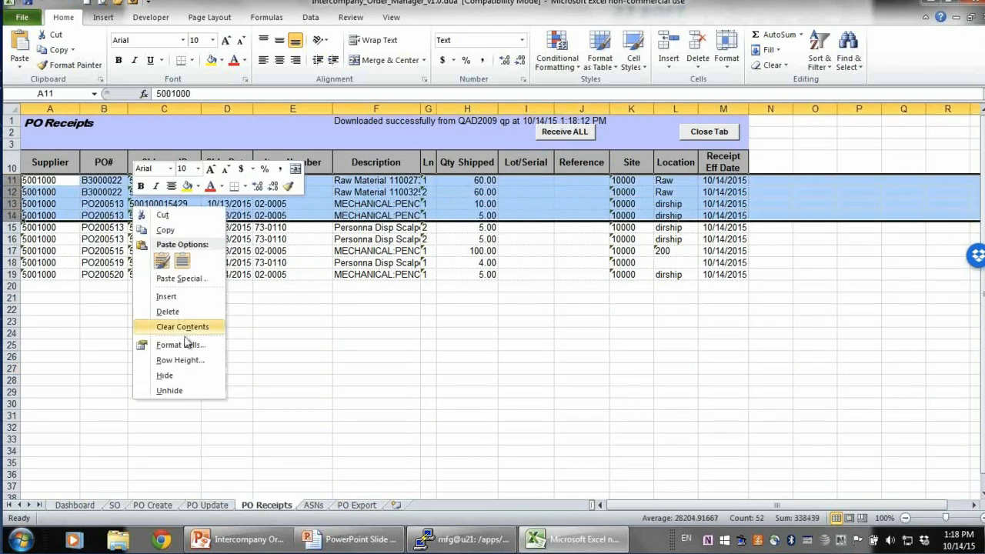
{"action": "left_click", "coordinate": [183, 312]}
{"action": "left_click", "coordinate": [468, 332]}
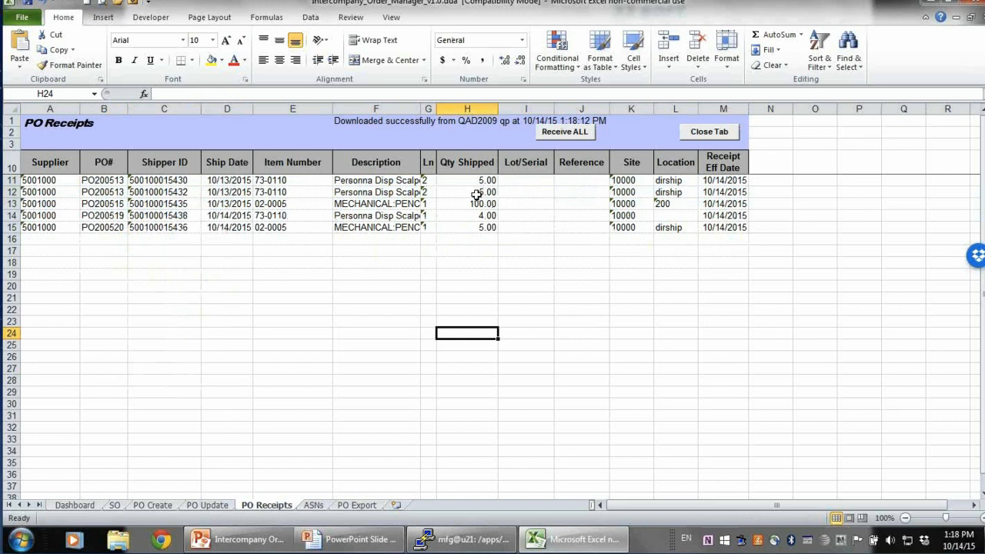
Receive all remaining PO receipts into QAD, close the status window, and close the PO Receipts tab
{"action": "left_click", "coordinate": [569, 132]}
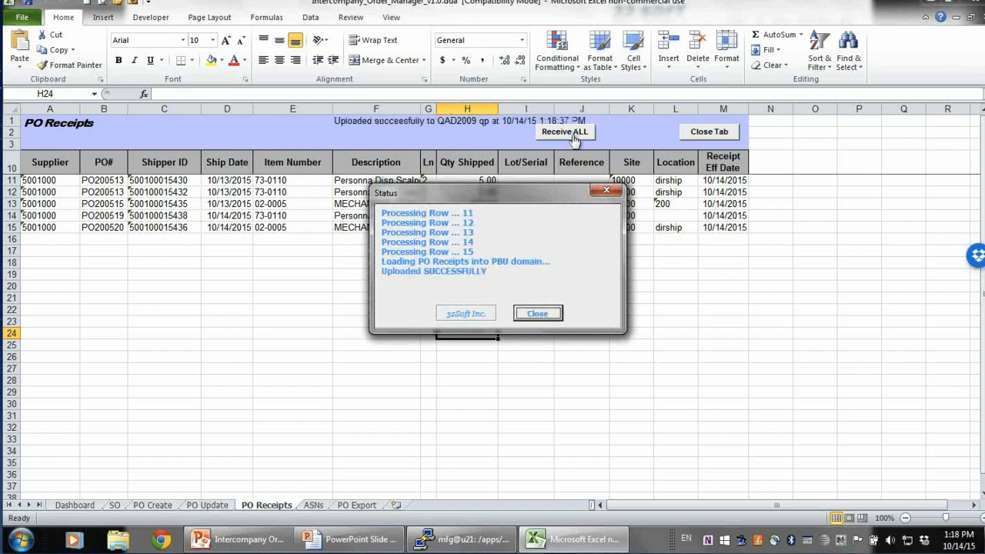
{"action": "left_click", "coordinate": [537, 314]}
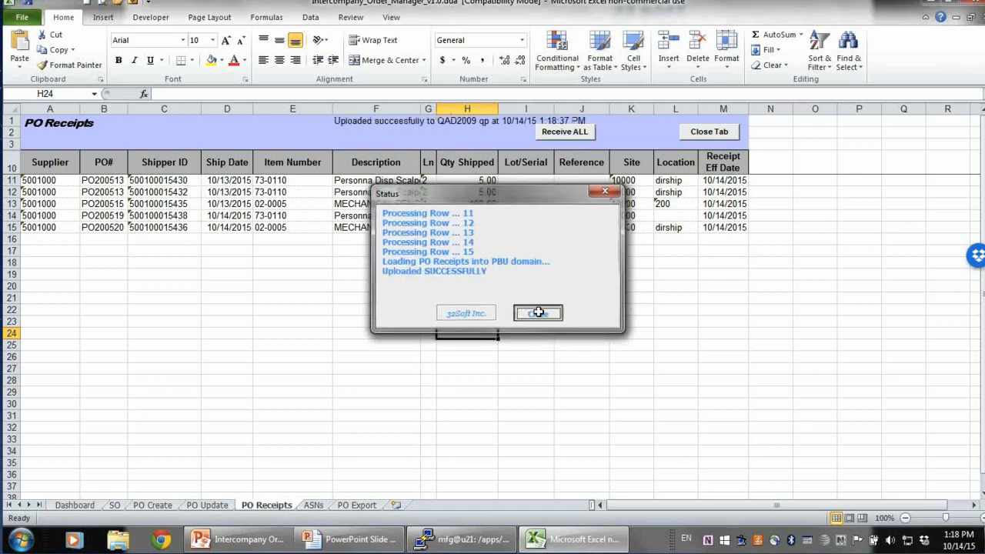
{"action": "left_click", "coordinate": [707, 132]}
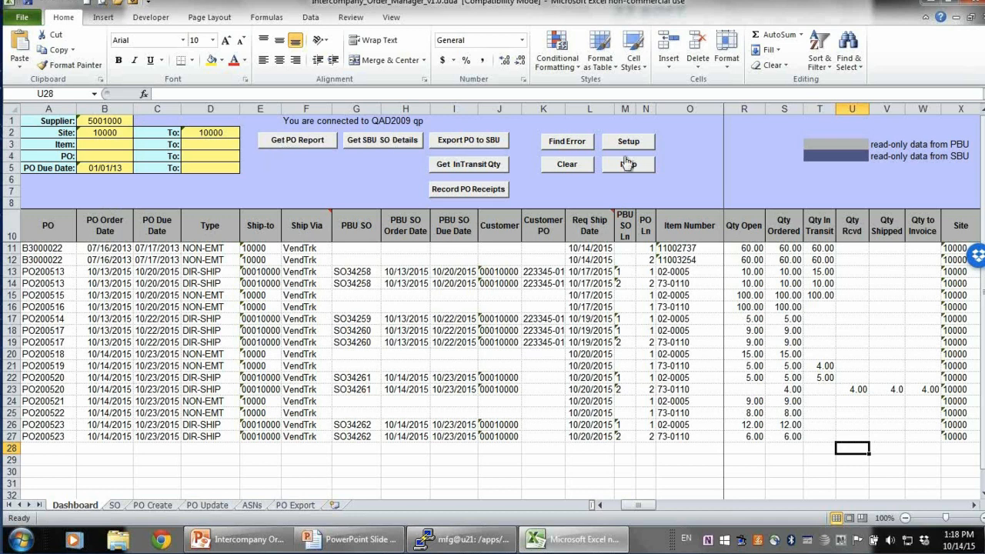
Refresh the PO report on the Dashboard and select the row for PO200513 line 2
{"action": "left_click", "coordinate": [290, 143]}
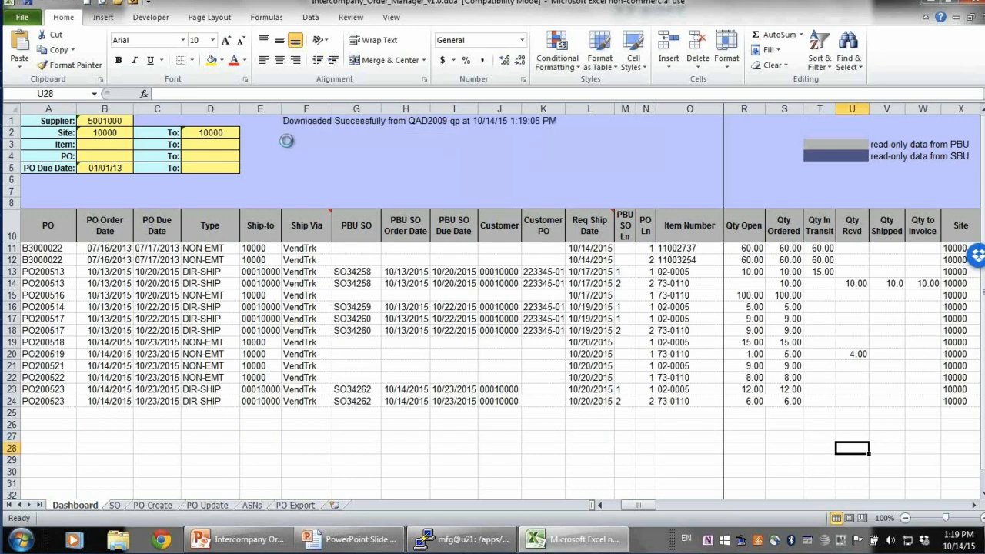
{"action": "left_click", "coordinate": [11, 283]}
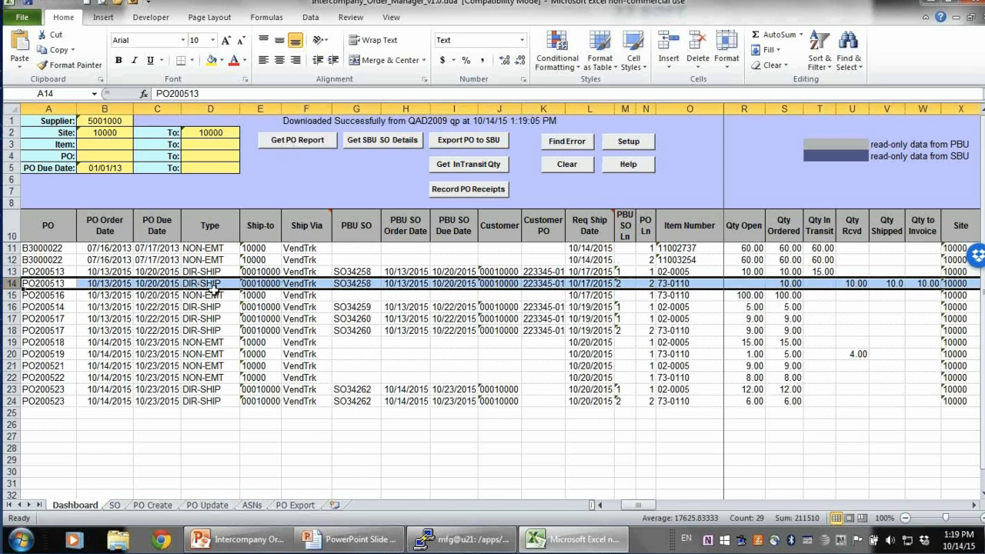